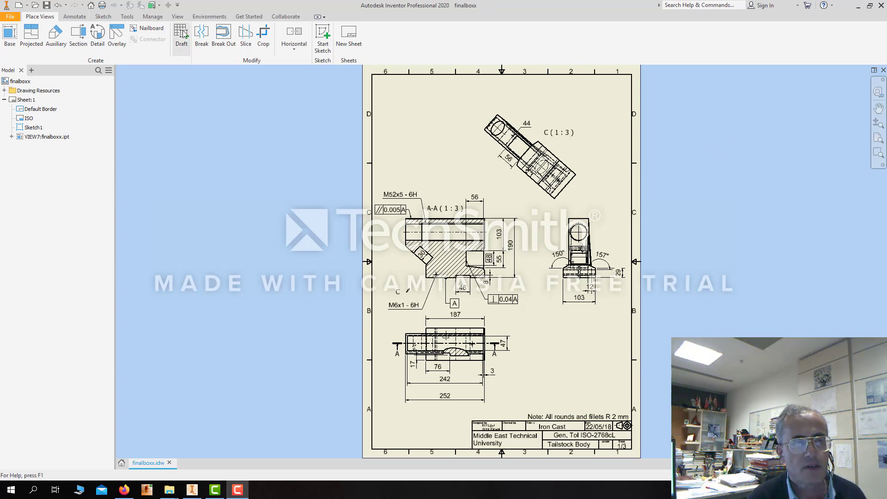
Step: Set the Surface Texture (ISO) style's standard reference to ISO 1302 - 1978 and save the style
left_click(151, 19)
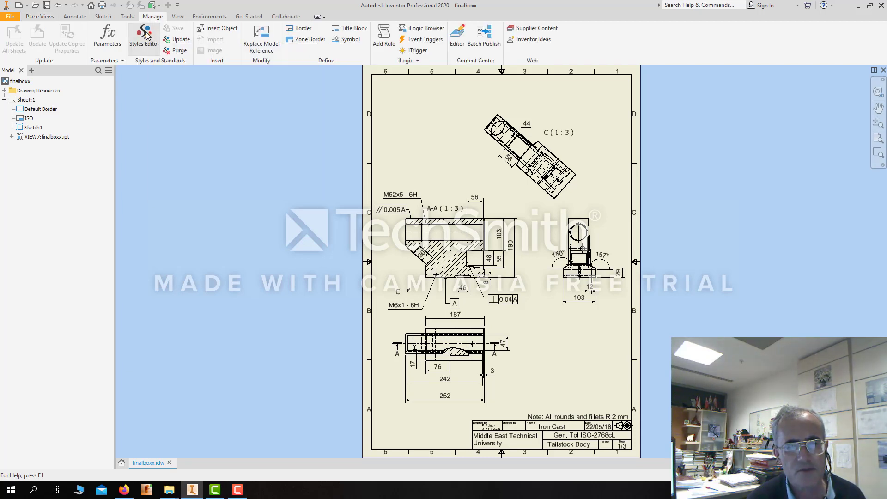
left_click(147, 36)
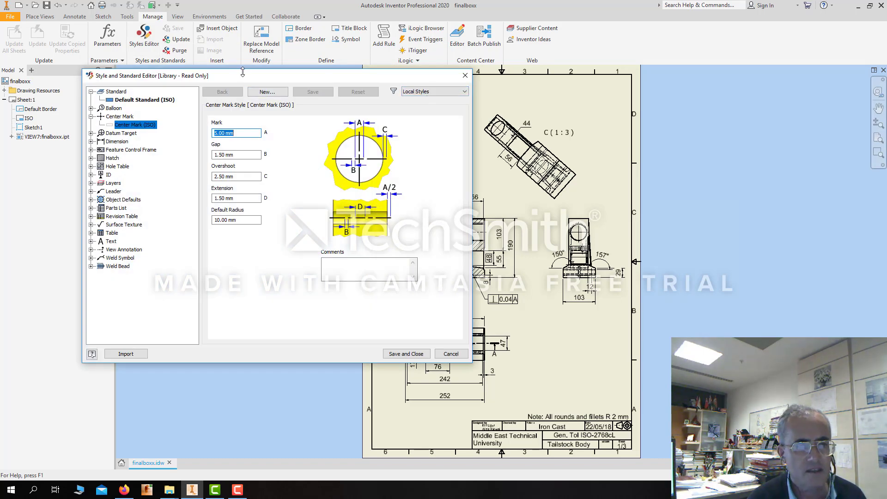
left_click_drag(246, 76, 355, 87)
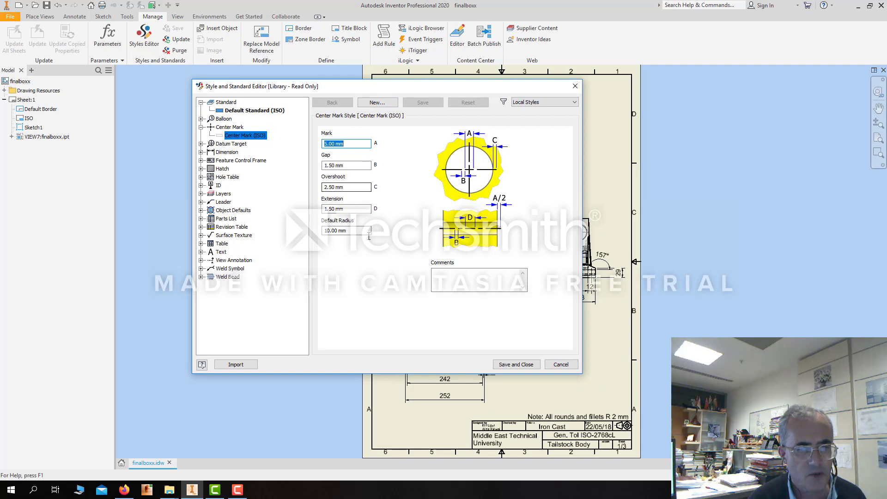
left_click(221, 235)
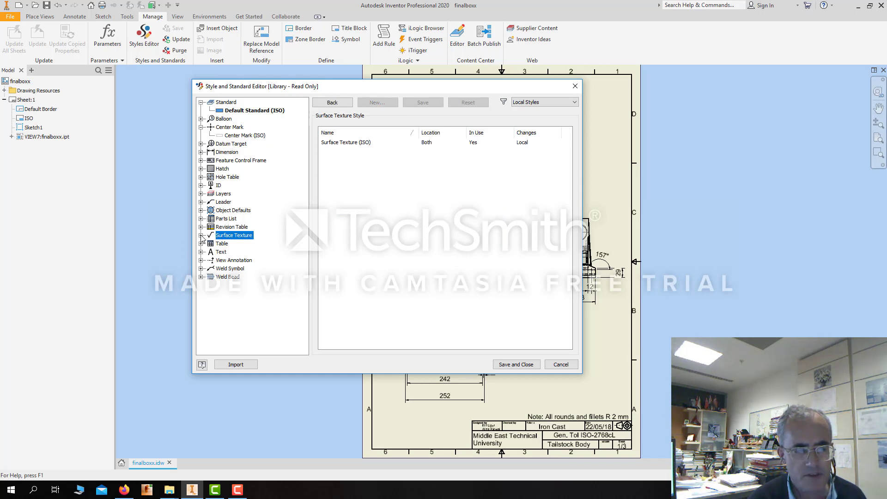
left_click(201, 235)
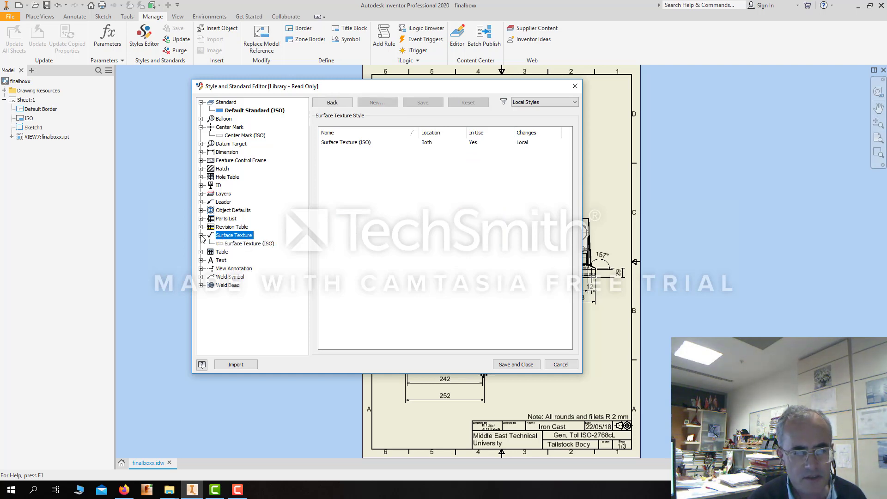
left_click(251, 245)
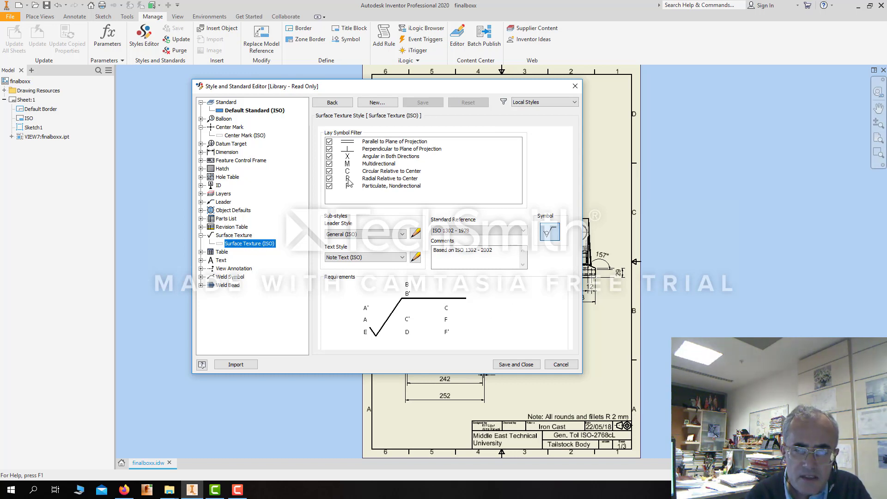
left_click(526, 233)
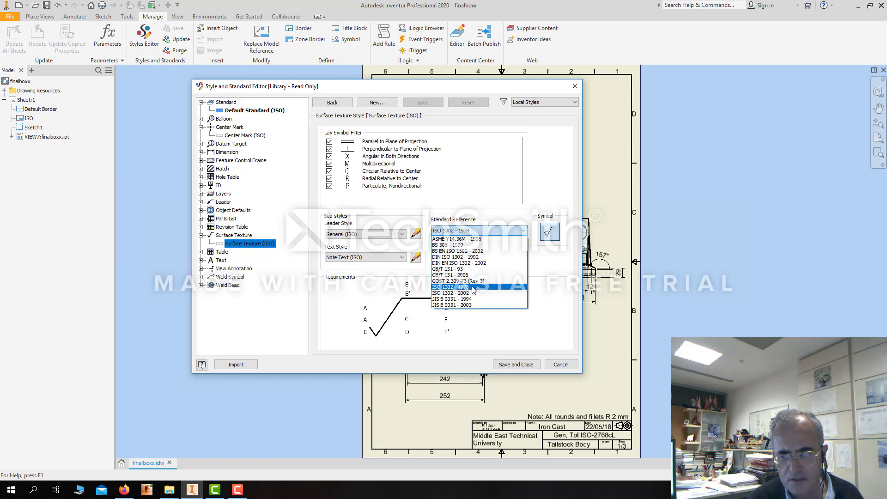
left_click(473, 288)
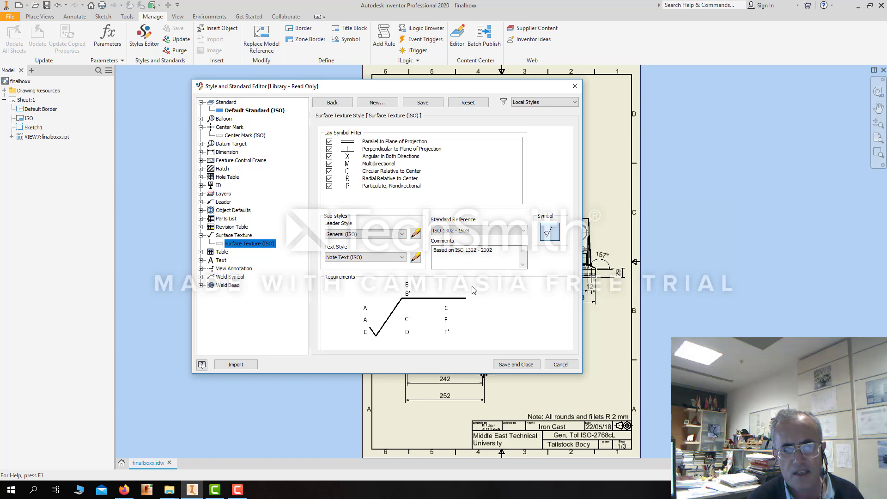
left_click(507, 365)
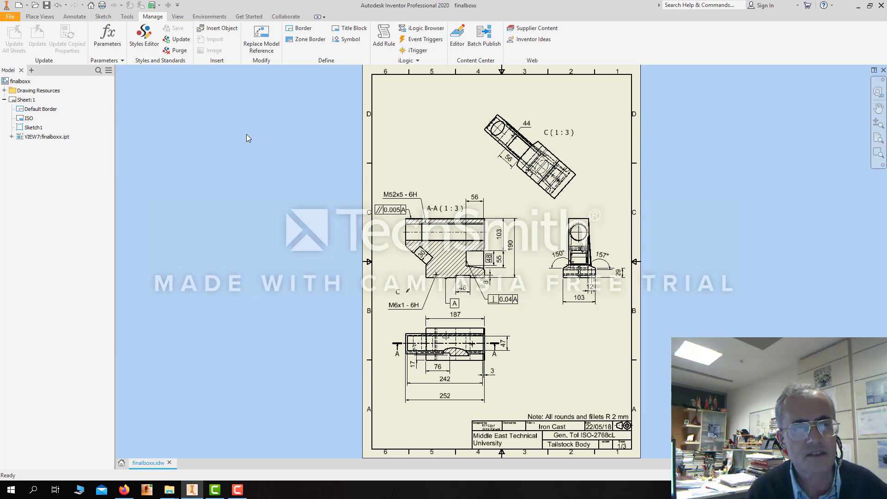
Step: Place a surface texture symbol outside section view A-A, with a leader attached to the bore's upper edge near its open end
left_click(70, 18)
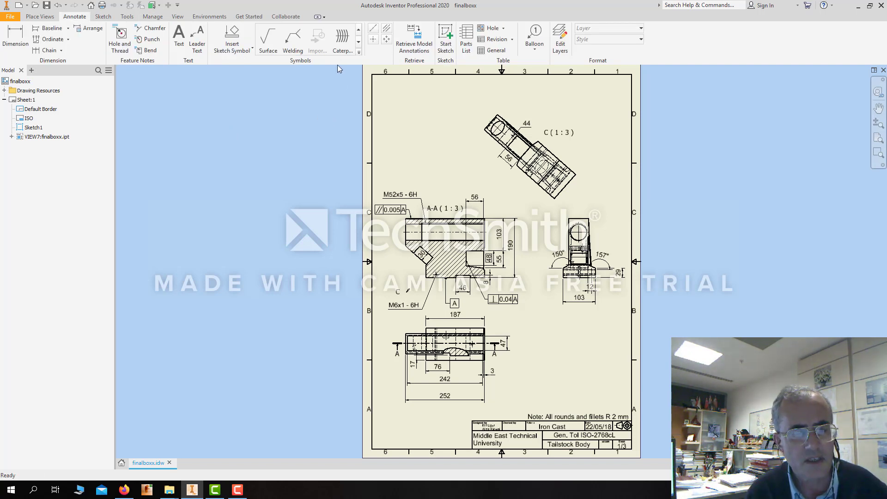
left_click(267, 37)
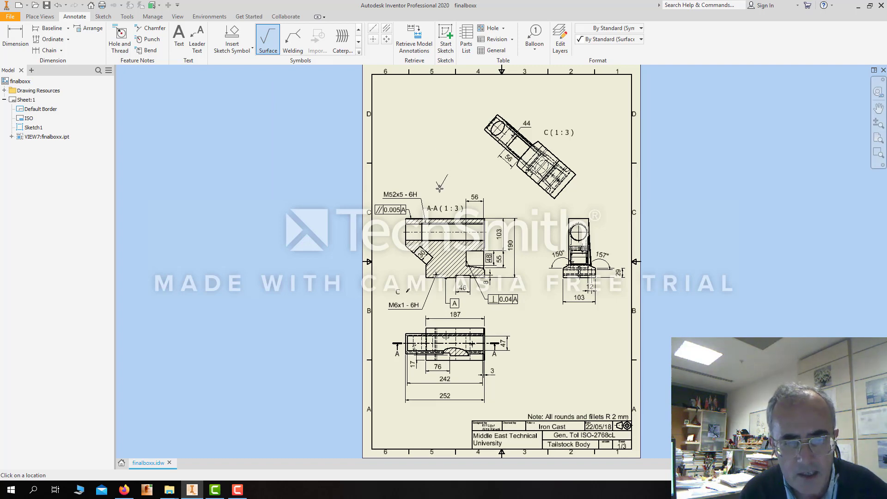
scroll(440, 187, "up", 2)
scroll(439, 188, "down", 3)
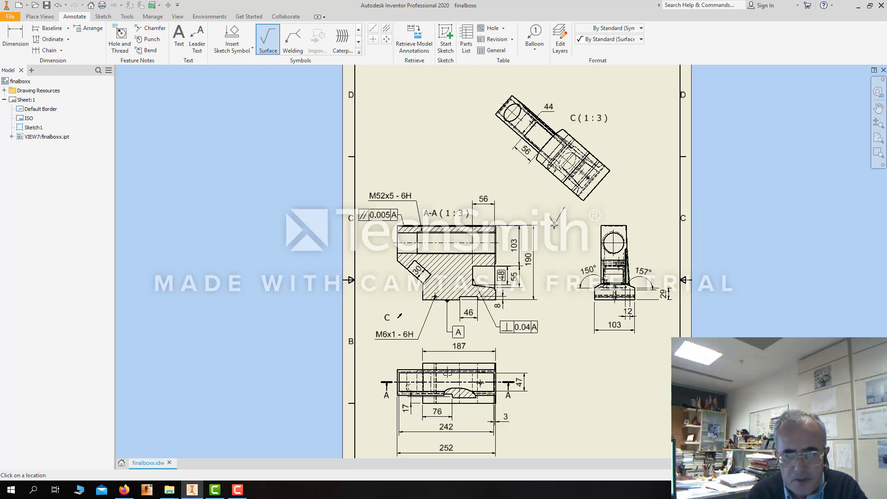
scroll(554, 225, "up", 3)
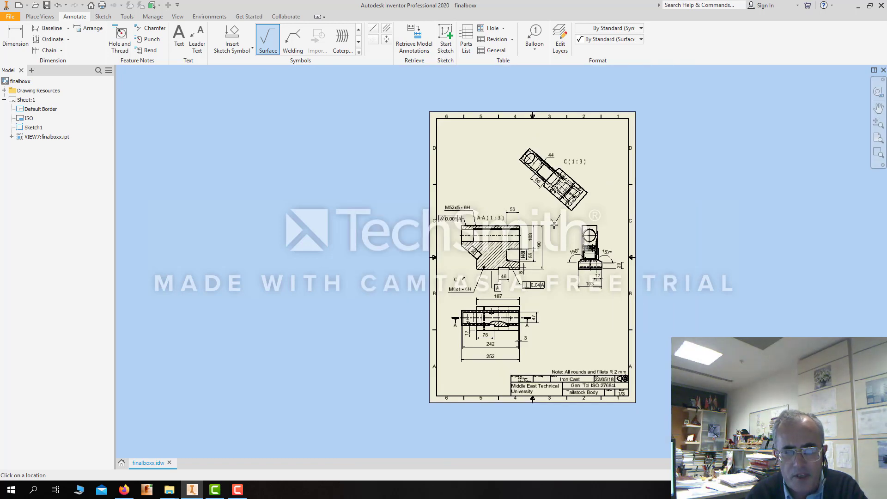
scroll(554, 225, "down", 5)
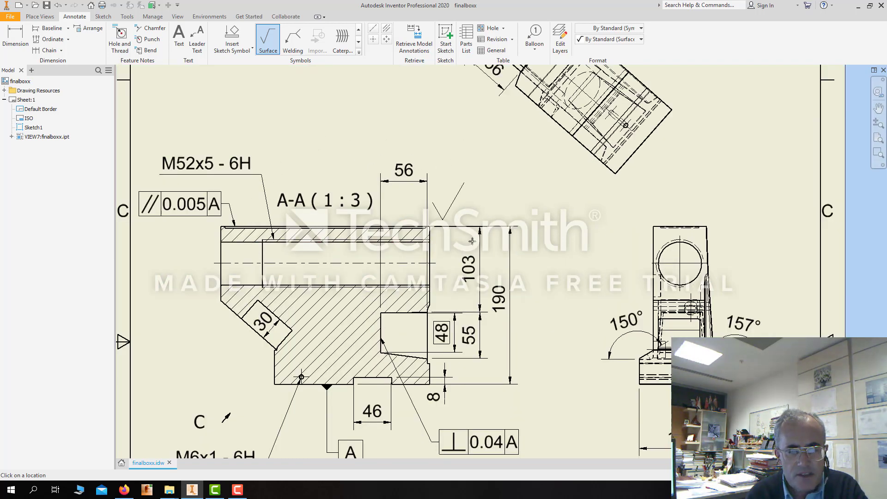
scroll(472, 241, "up", 2)
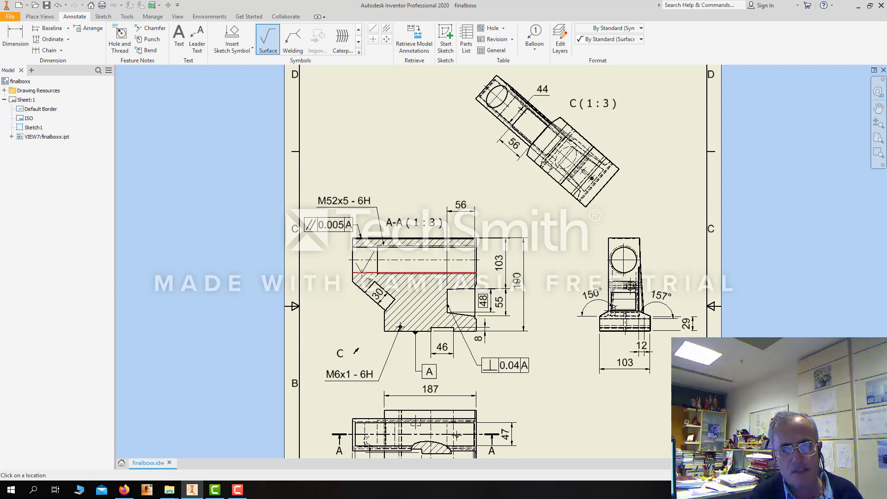
left_click(362, 247)
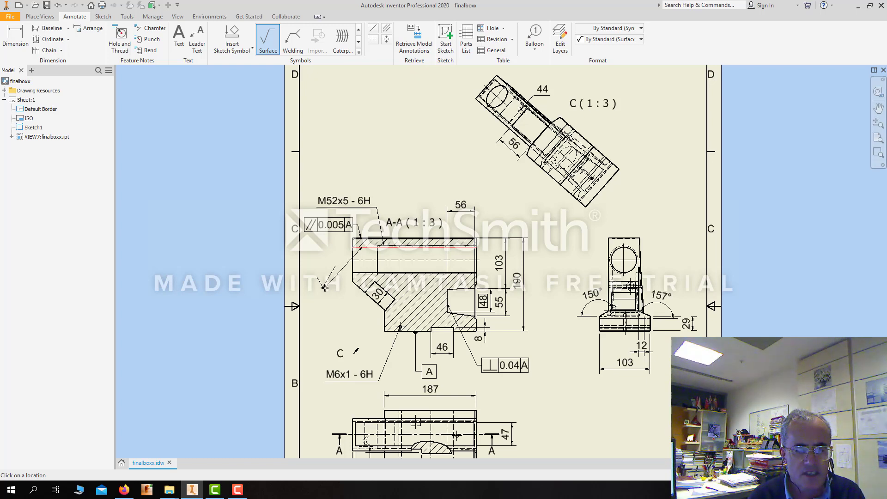
right_click(325, 287)
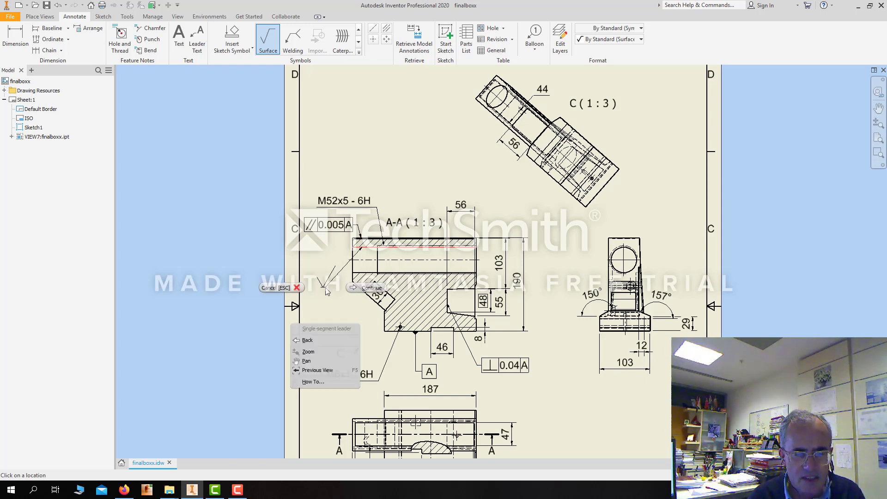
left_click(361, 288)
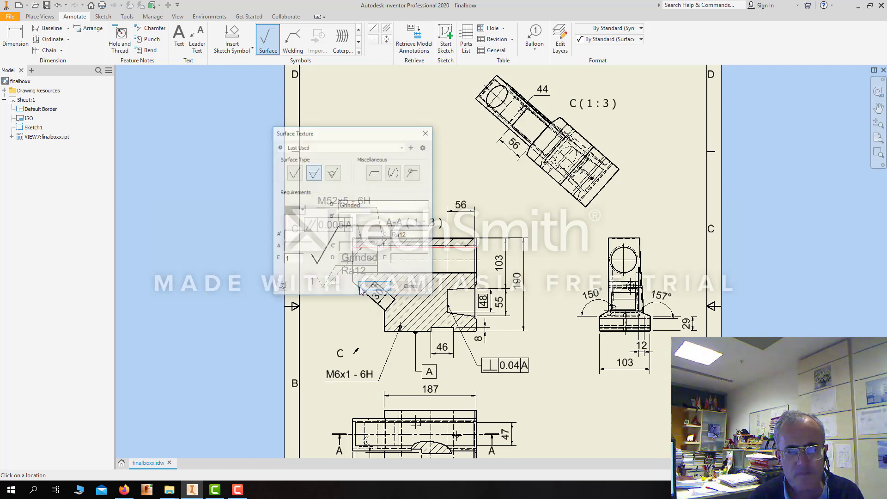
Step: Set the surface texture symbol's sampling length, requirement C, to 0.8
mouse_move(336, 139)
left_mouse_down()
mouse_move(453, 140)
mouse_move(435, 114)
mouse_move(441, 95)
mouse_move(427, 91)
left_mouse_up()
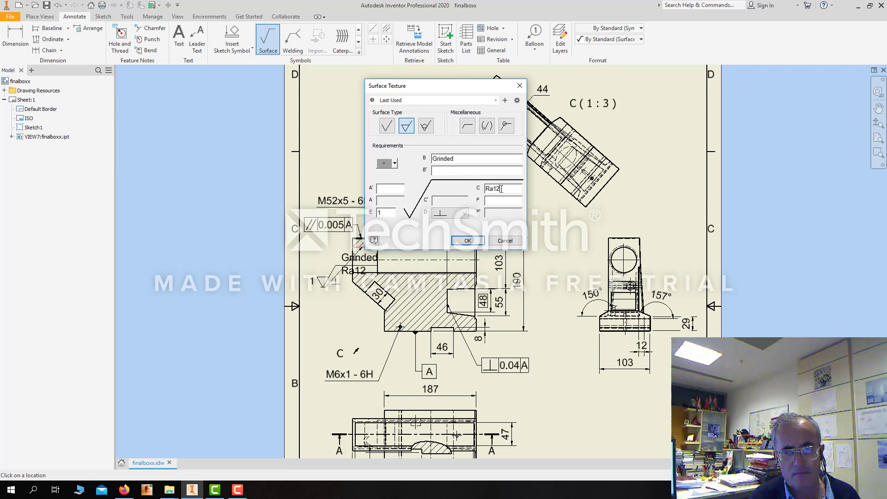
left_click_drag(504, 190, 462, 187)
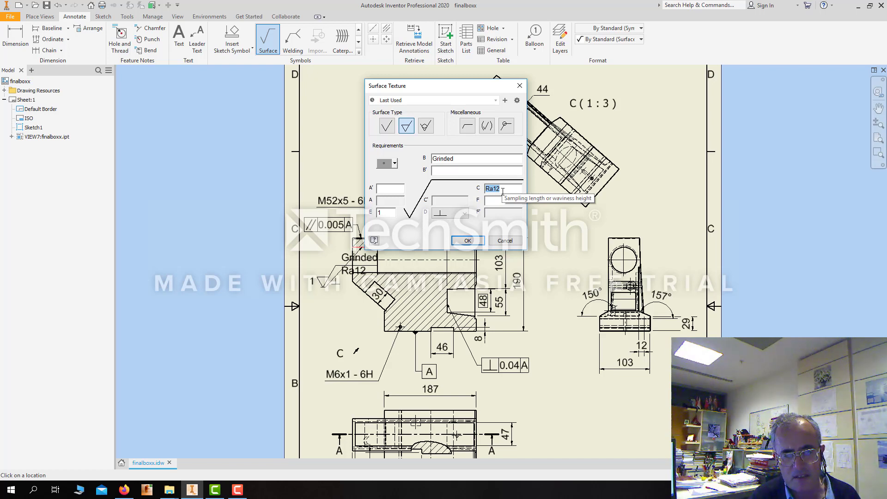
key("Delete")
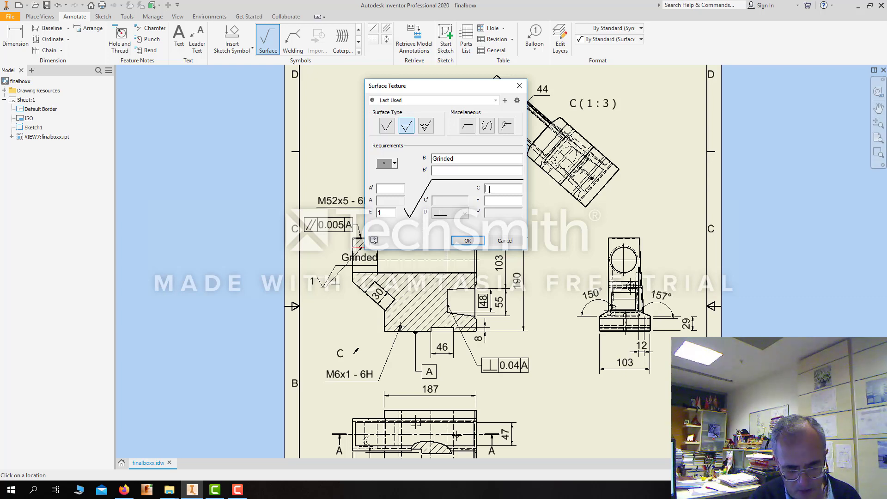
type("0")
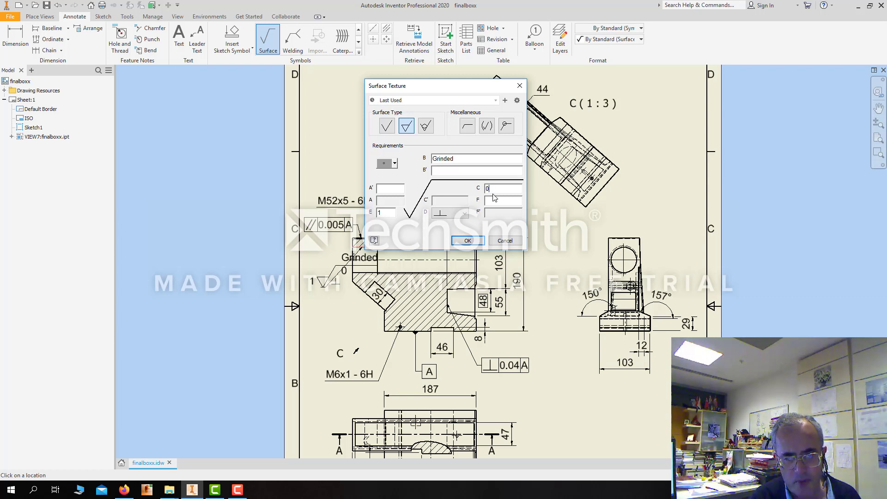
type(".8")
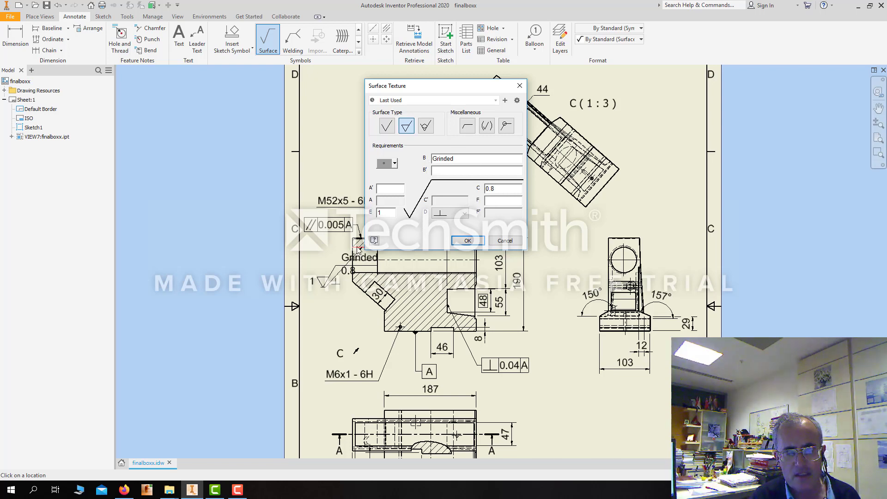
Step: Set the surface texture symbol's production method, requirement B, to Honned
left_click(461, 158)
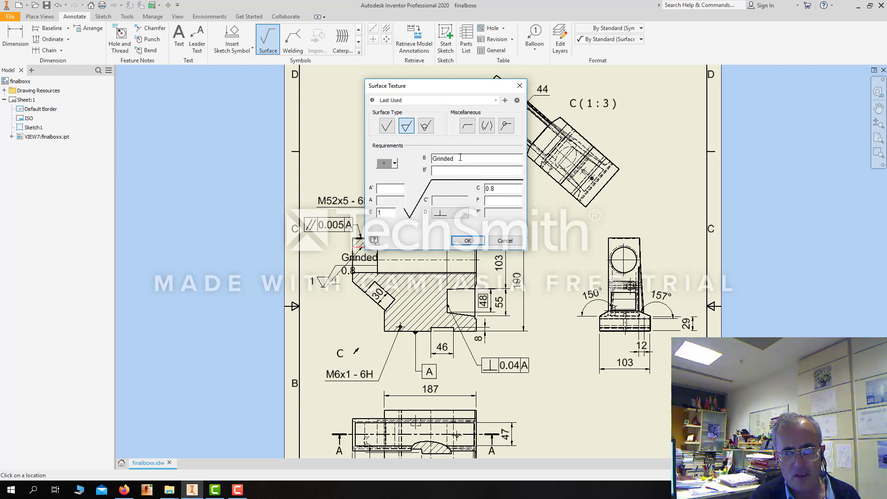
left_click_drag(461, 158, 418, 155)
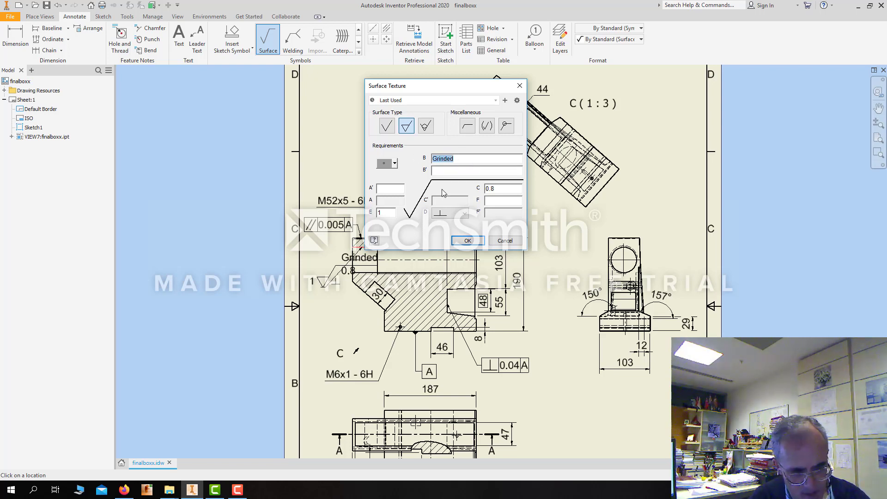
type("H")
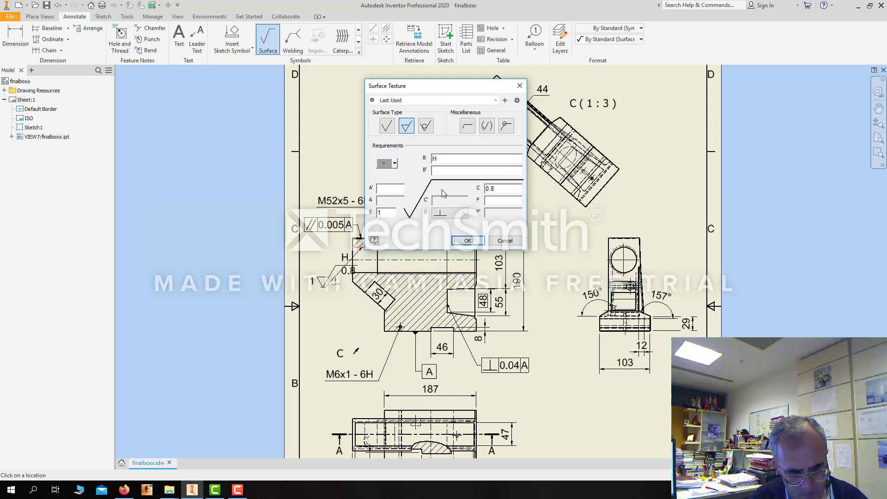
type("onne")
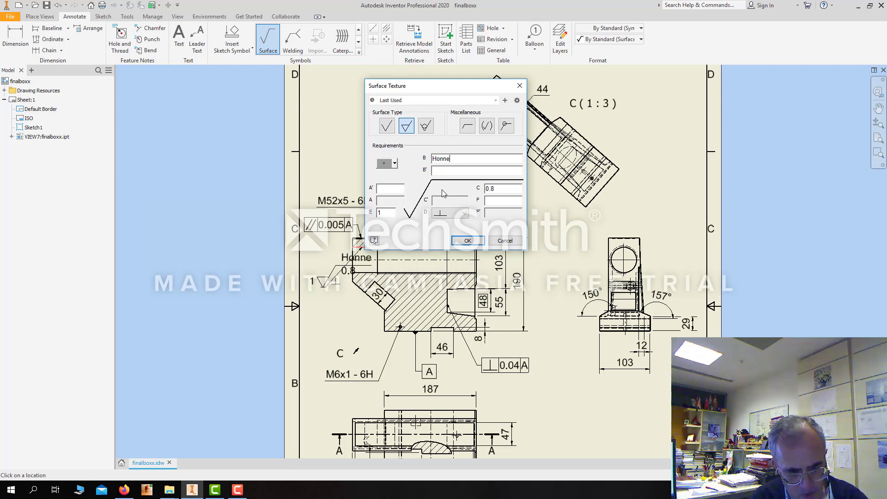
type("d")
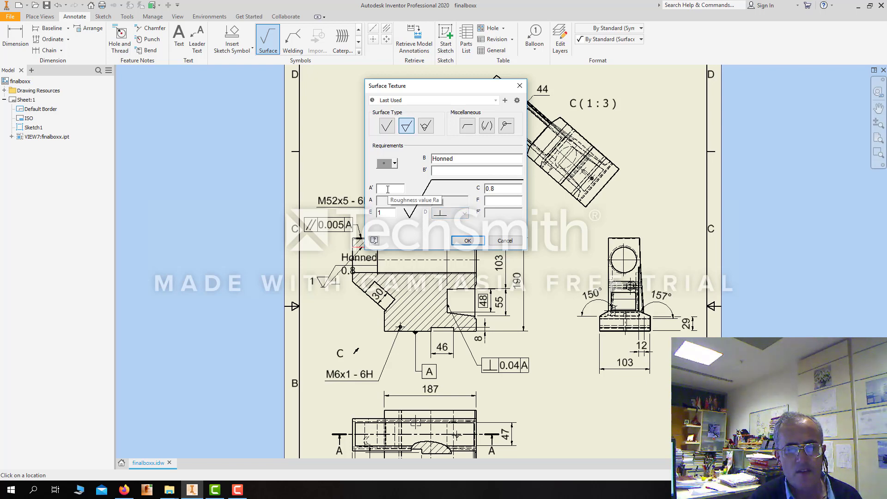
Step: Enter Ra12 as roughness value A' and set requirement E to 0.5 for the surface texture symbol
left_click(388, 189)
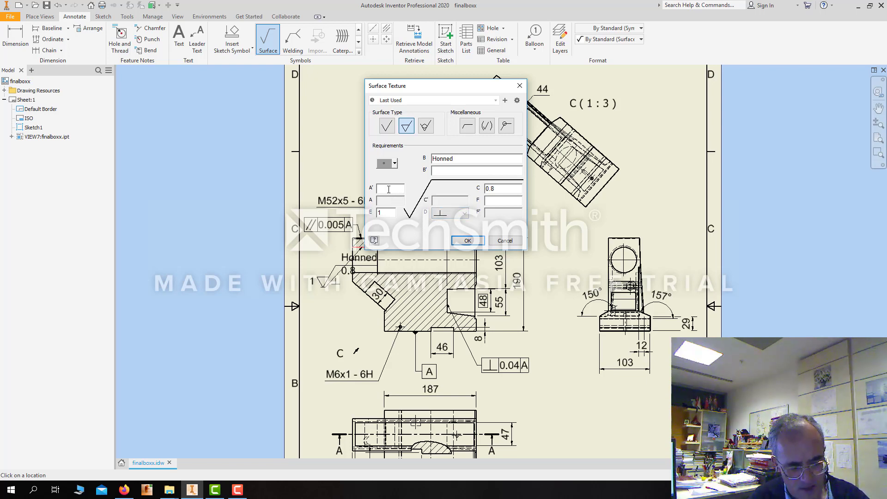
type("Ra")
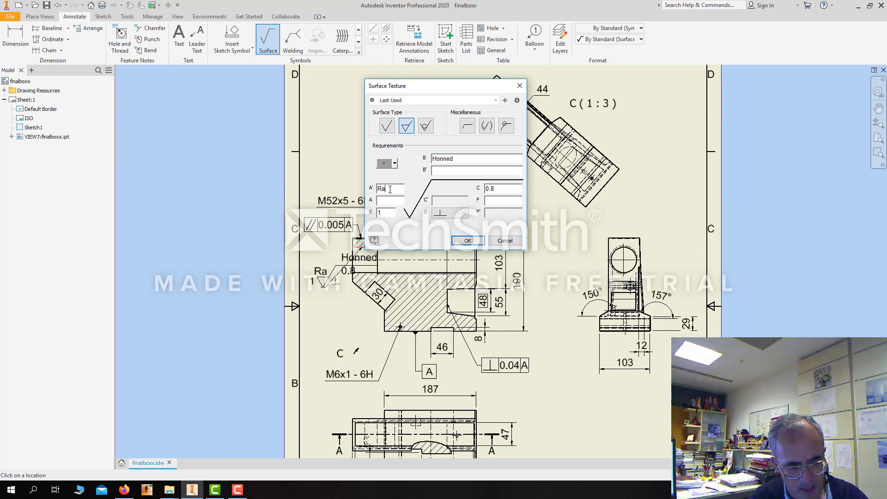
type("12")
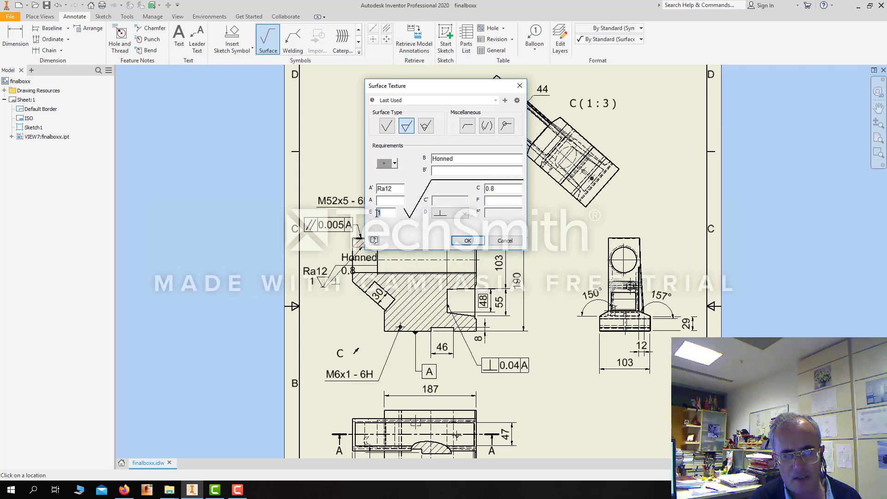
double_click(383, 213)
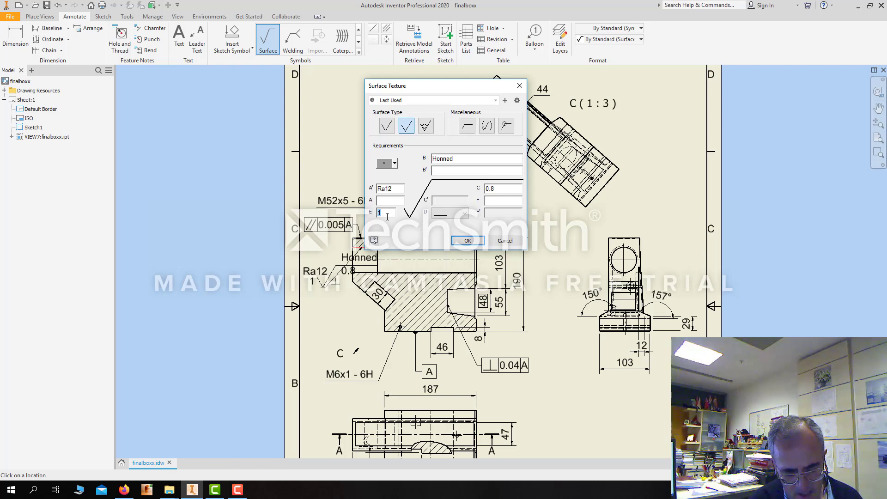
type("0.5")
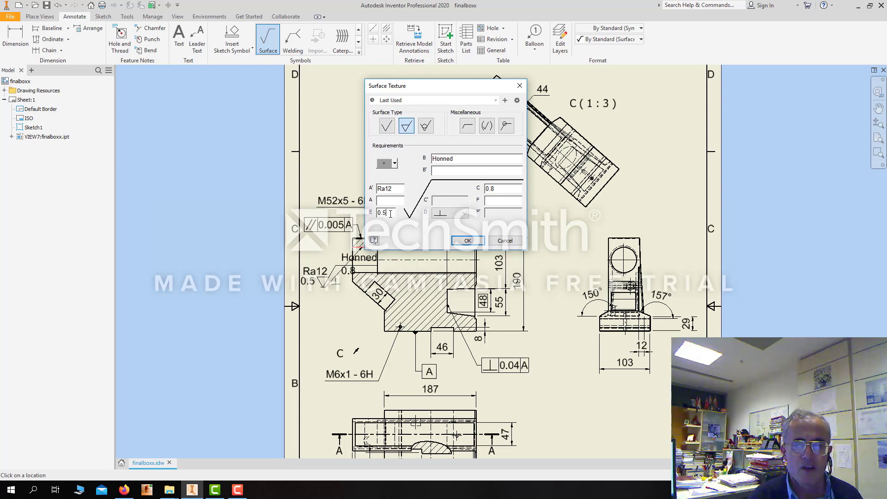
Step: Set the surface texture symbol's lay direction, requirement D, to the parallel (=) symbol
left_click(466, 215)
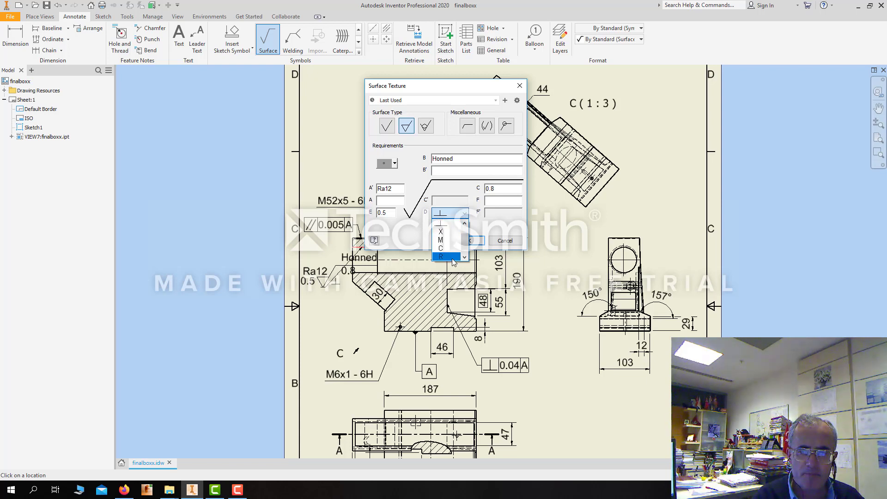
scroll(465, 243, "down", 1)
scroll(465, 240, "up", 3)
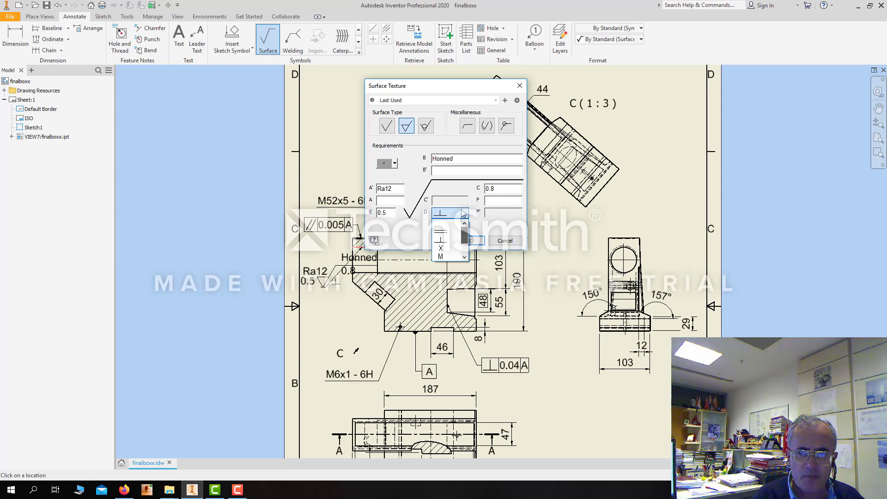
left_click(439, 233)
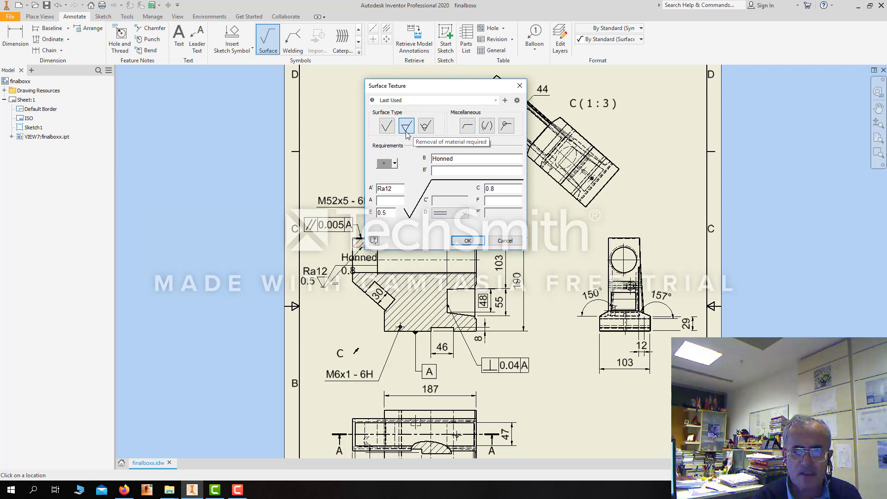
Step: Preview the other two surface types, then restore removal of material required and finish the surface texture symbol
left_click(389, 129)
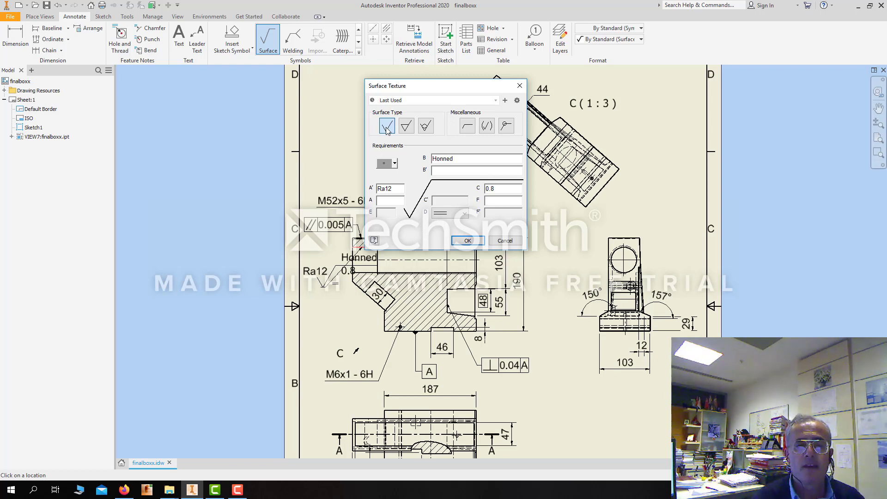
left_click(424, 130)
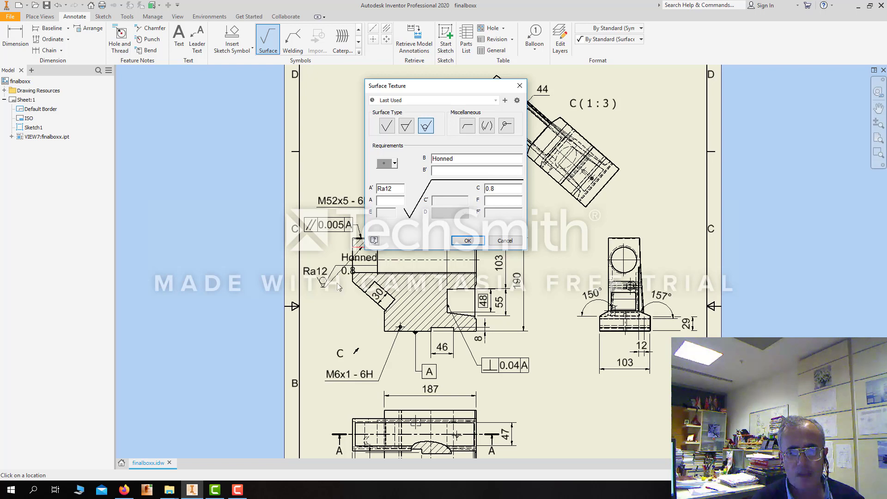
left_click(405, 126)
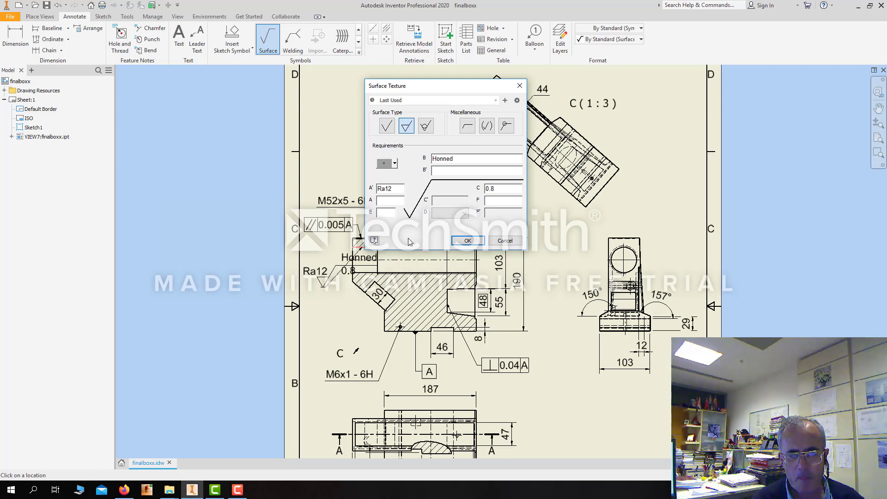
left_click(467, 241)
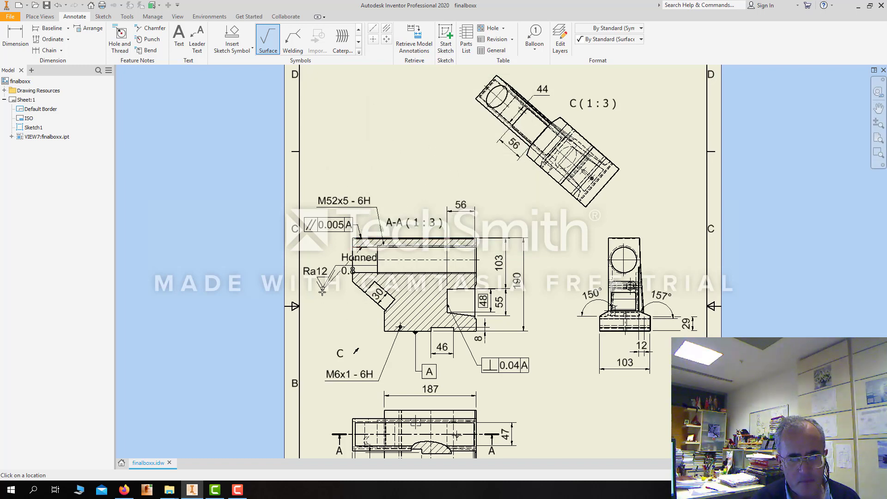
scroll(325, 293, "down", 2)
scroll(324, 292, "up", 2)
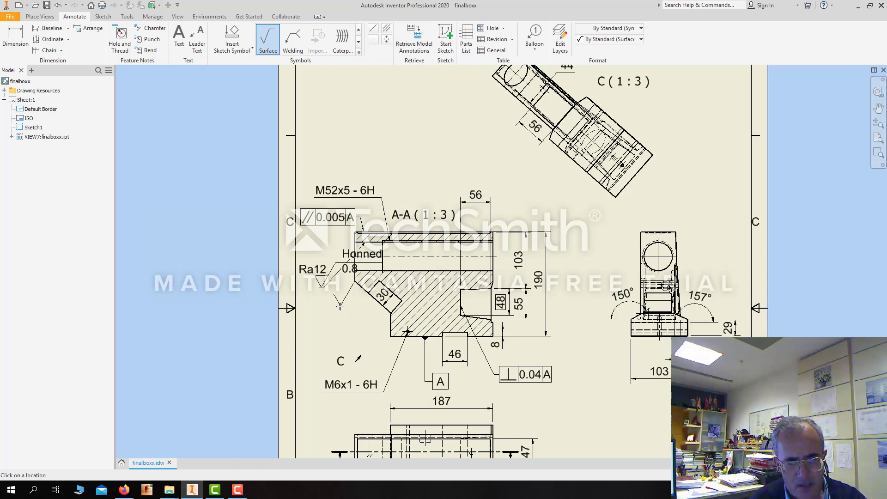
key("Escape")
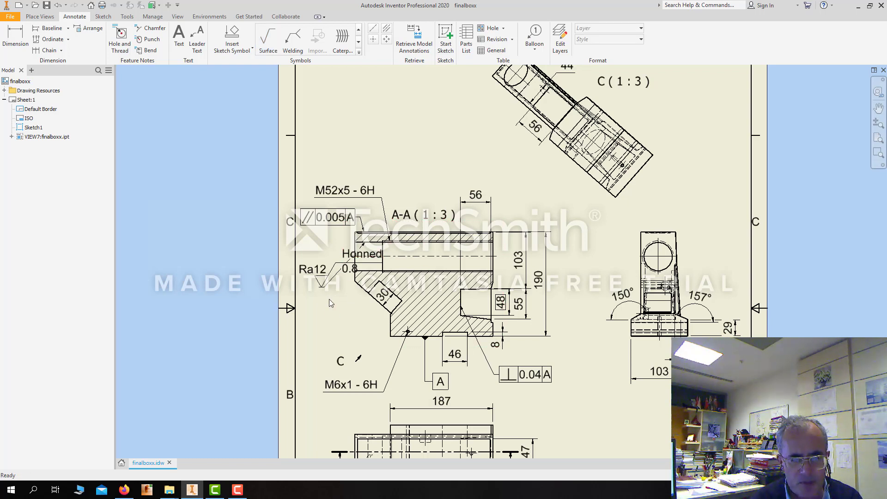
Step: Move the Honned surface texture symbol down beside section A-A's lower end, above the C view marker
left_click(322, 286)
mouse_move(323, 287)
left_mouse_down()
mouse_move(321, 327)
mouse_move(365, 217)
mouse_move(393, 218)
mouse_move(336, 307)
mouse_move(337, 342)
mouse_move(369, 170)
mouse_move(357, 199)
mouse_move(368, 210)
mouse_move(396, 177)
mouse_move(325, 388)
mouse_move(320, 224)
mouse_move(518, 276)
mouse_move(547, 370)
mouse_move(247, 352)
mouse_move(331, 392)
mouse_move(322, 346)
left_mouse_up()
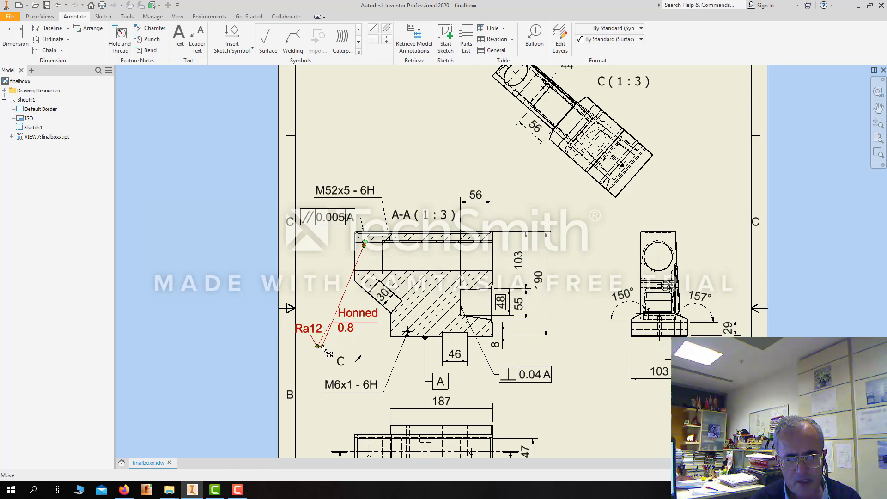
left_click(323, 273)
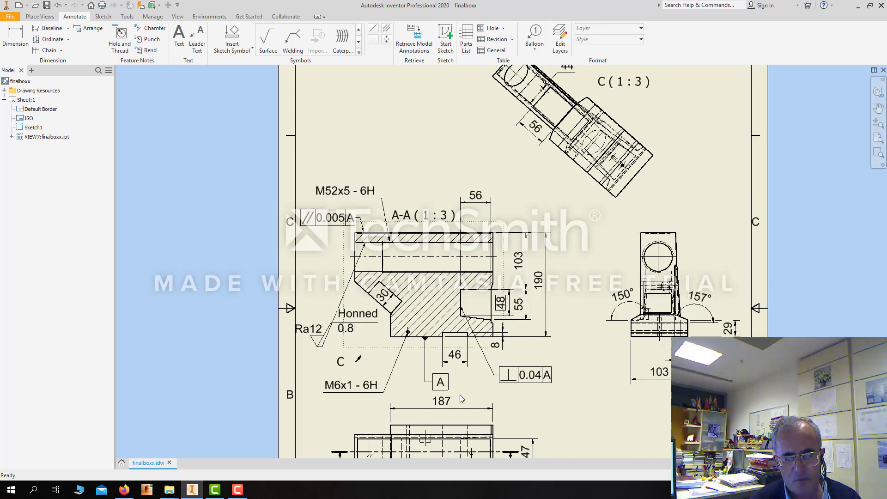
Step: Shift the view below section A-A slightly to the right together with its aligned views
left_click(480, 414)
left_click_drag(483, 416, 500, 417)
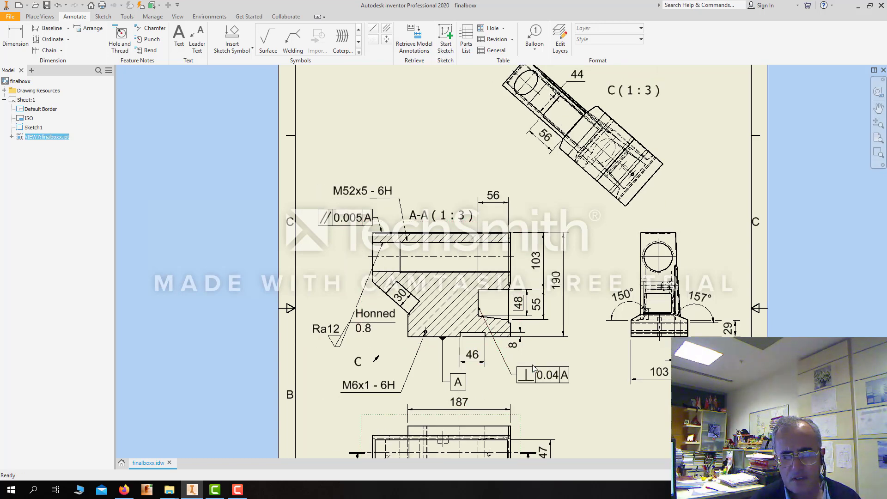
Step: Nudge the Honned surface texture symbol slightly up and to the left, keeping its leader on the bore edge
scroll(511, 357, "down", 2)
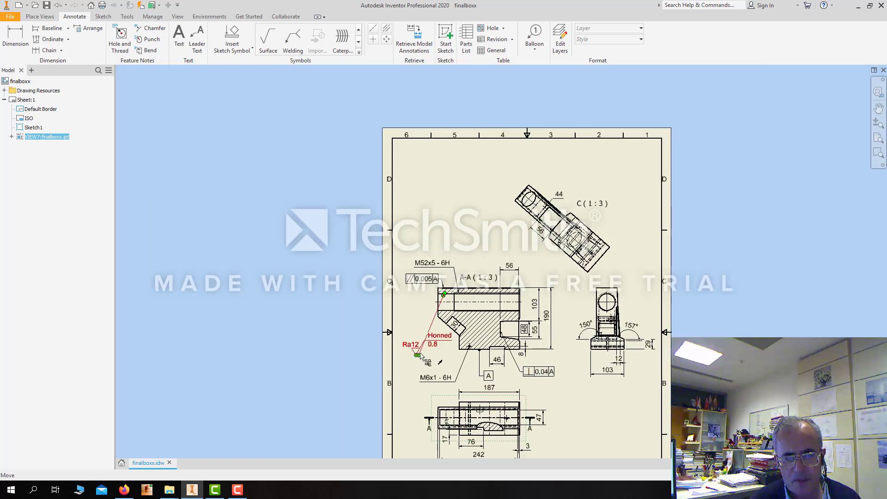
left_click_drag(412, 353, 416, 352)
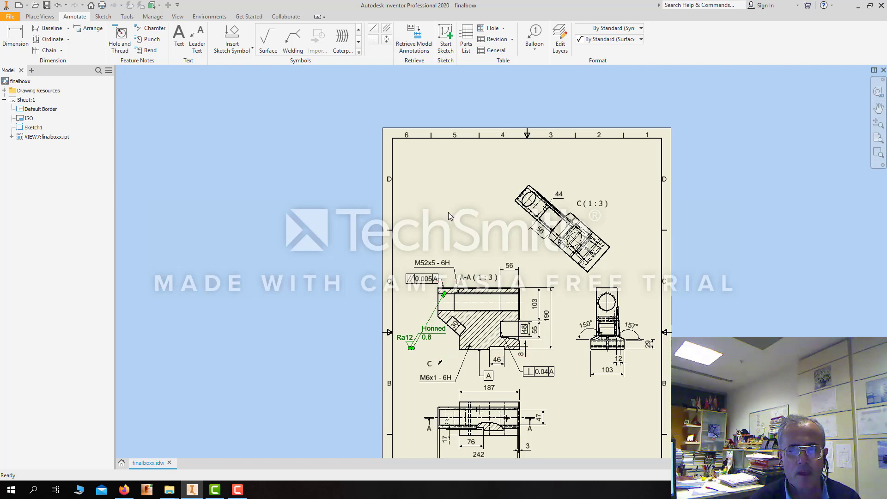
mouse_move(448, 212)
middle_mouse_down()
mouse_move(414, 203)
mouse_move(375, 116)
middle_mouse_up()
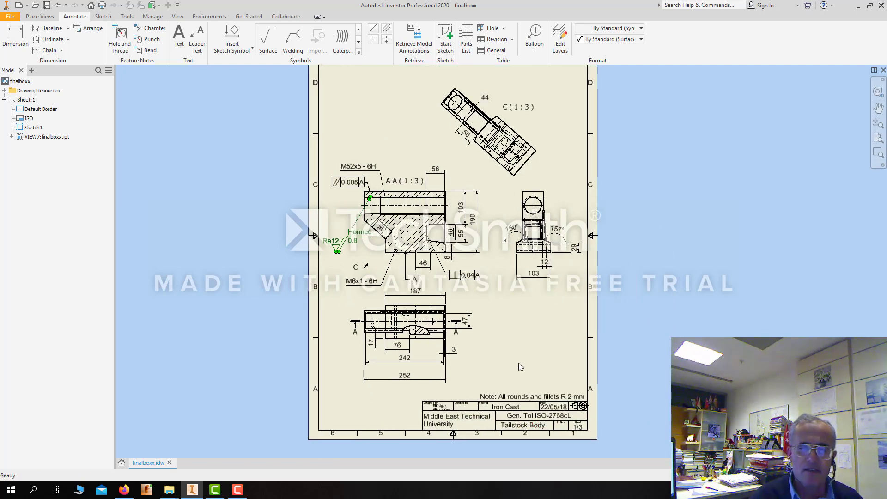
scroll(334, 216, "up", 3)
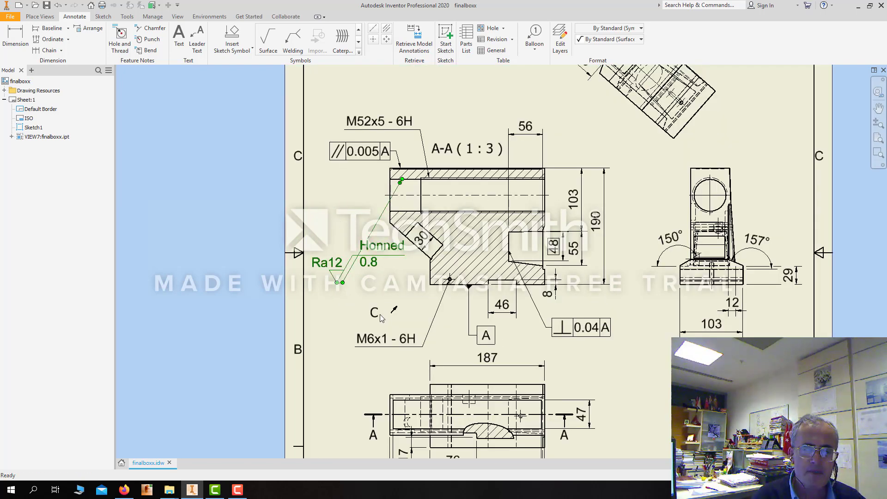
left_click(345, 298)
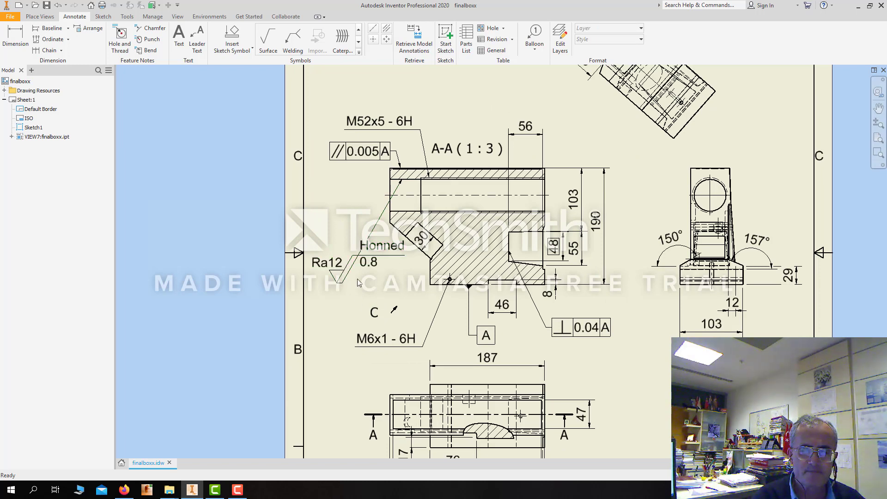
scroll(388, 288, "down", 2)
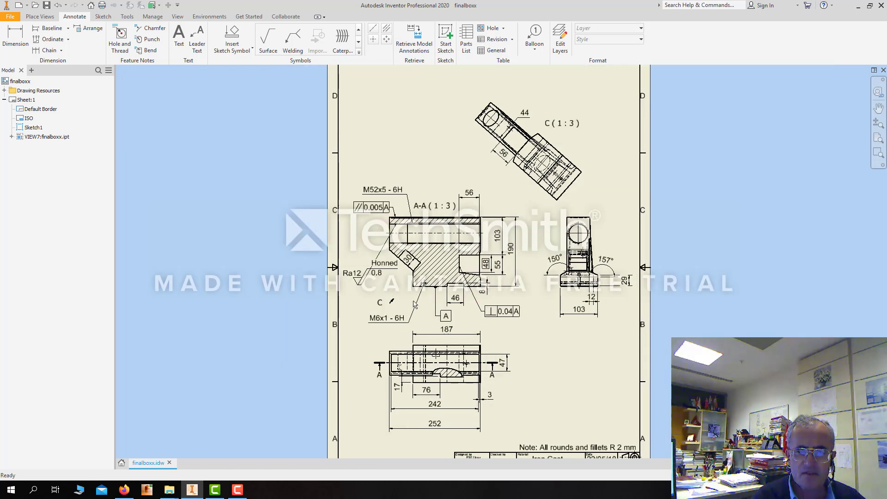
middle_click_drag(596, 390, 522, 371)
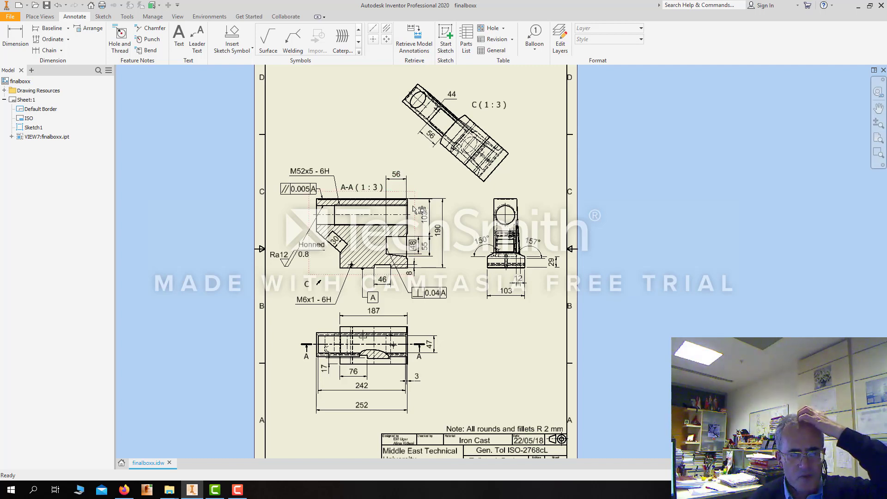
left_click(425, 245)
left_click(443, 269)
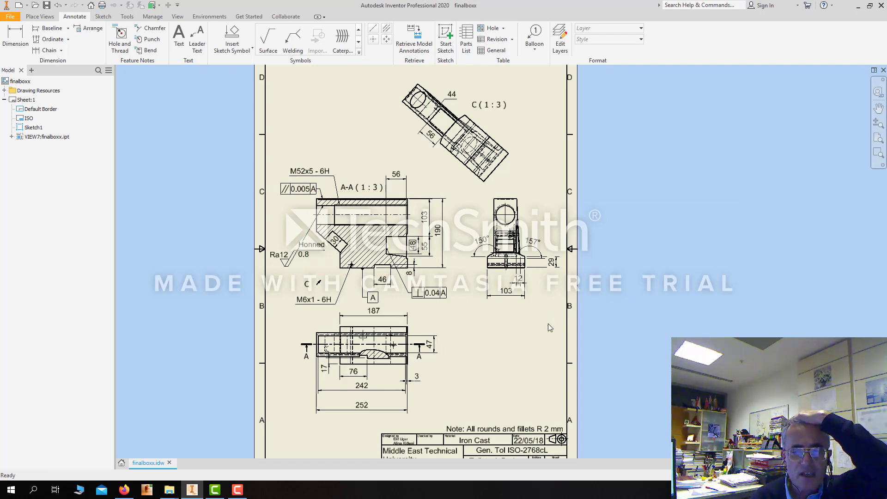
Step: Place a leaderless surface texture symbol in the sheet's upper-right corner and add the parenthesised majority symbol
middle_click_drag(535, 334, 520, 364)
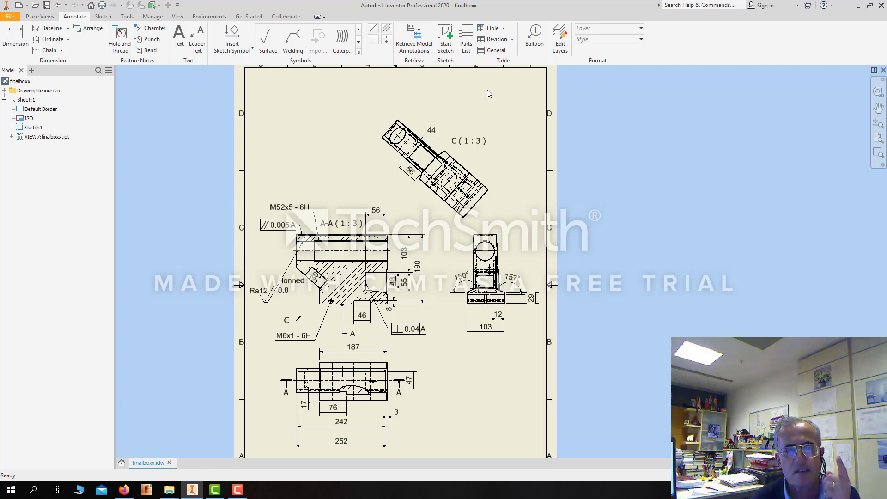
left_click(267, 39)
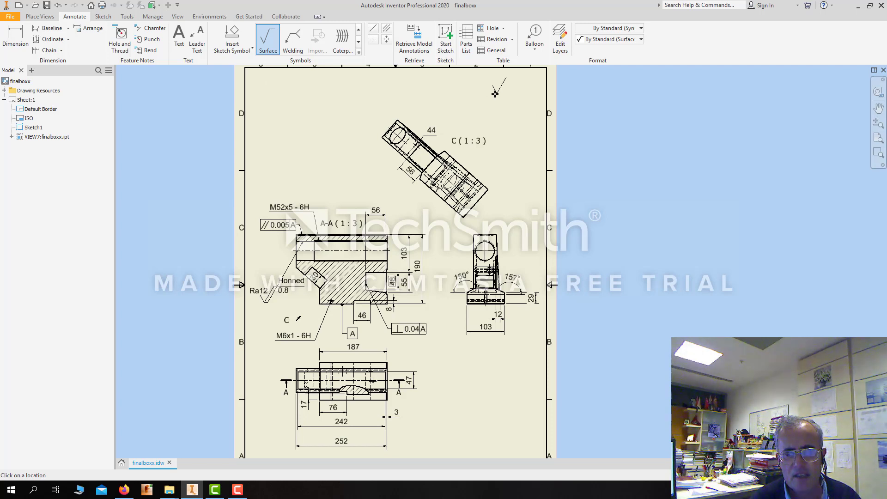
right_click(495, 93)
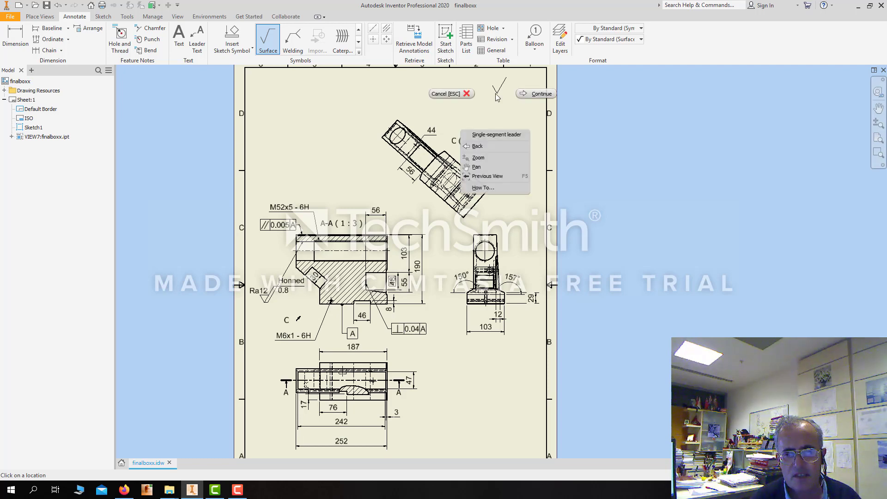
left_click(534, 94)
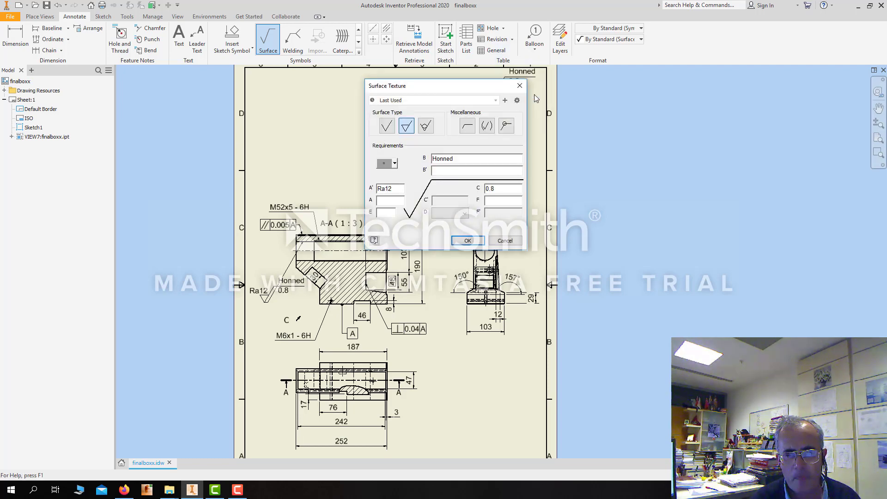
left_click_drag(465, 91, 331, 93)
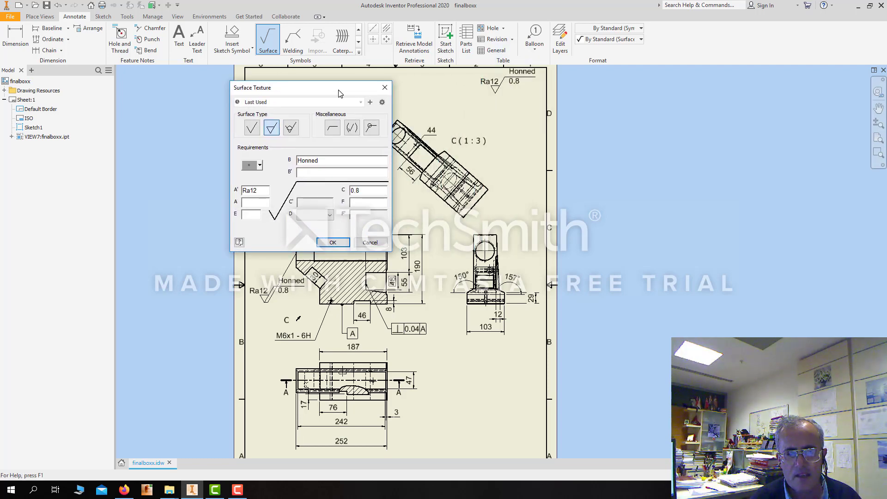
left_click(353, 129)
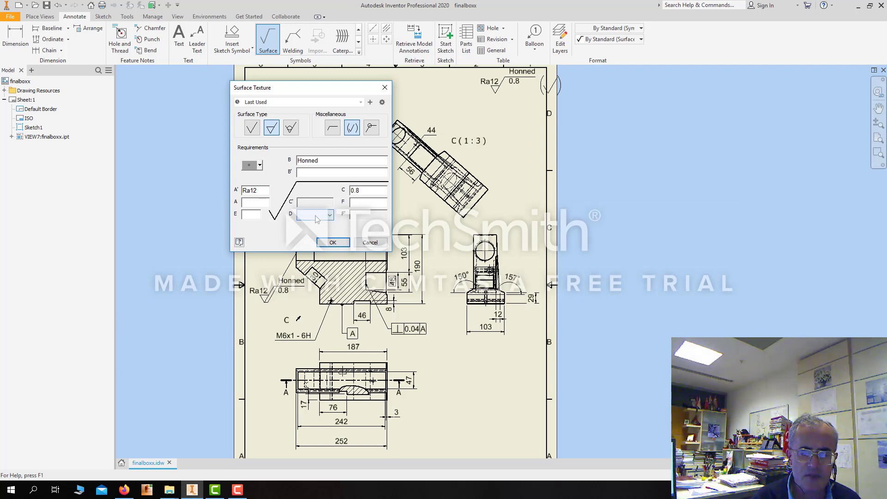
Step: Clear requirement C and set roughness value A' to Ra40 for the corner surface texture symbol
left_click_drag(365, 190, 325, 188)
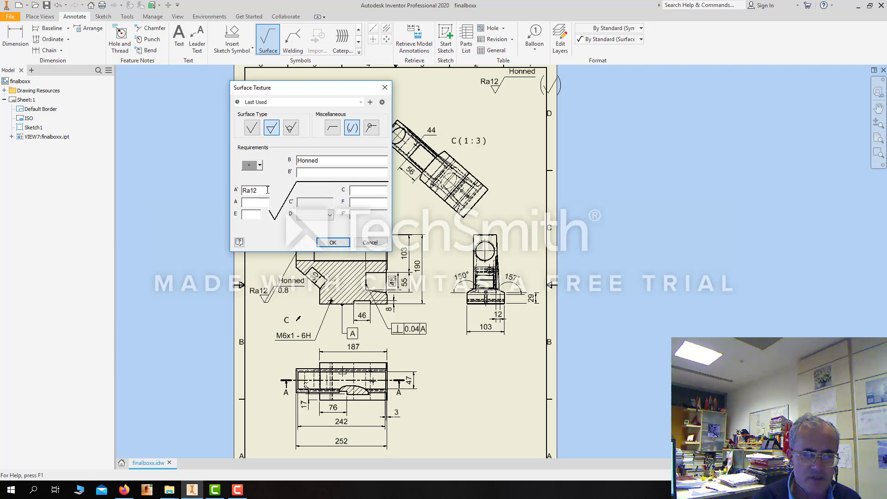
left_click_drag(256, 193, 252, 194)
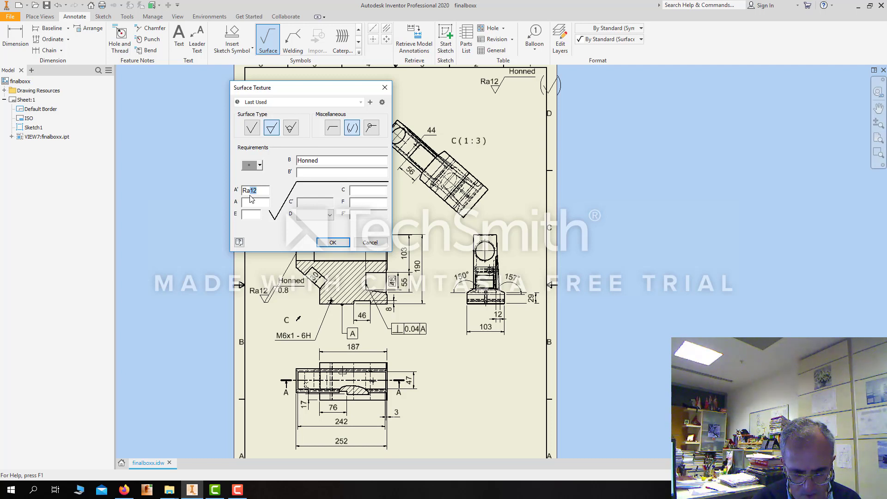
type("40")
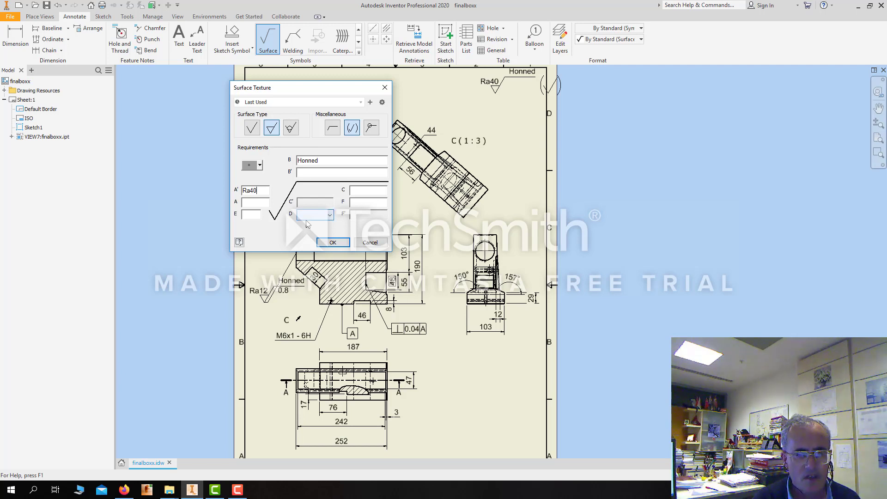
Step: Clear production method B and apply the basic surface type to the corner surface texture symbol
double_click(314, 160)
key("BackSpace")
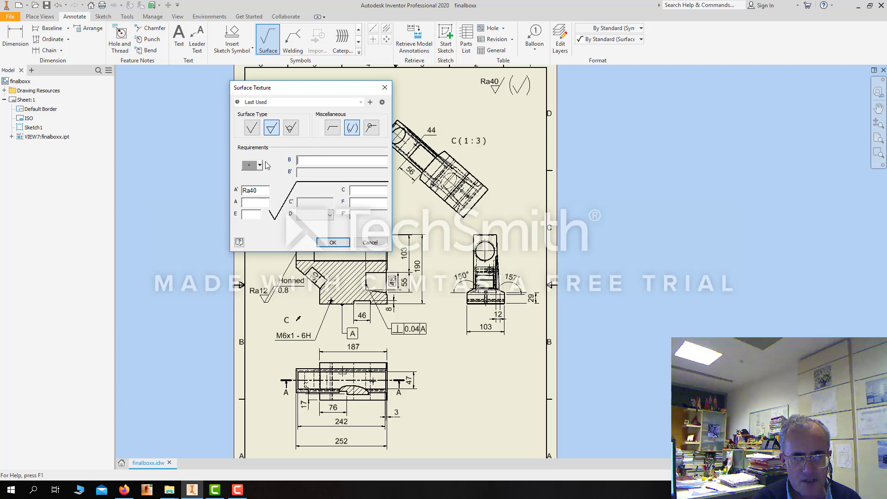
left_click(252, 129)
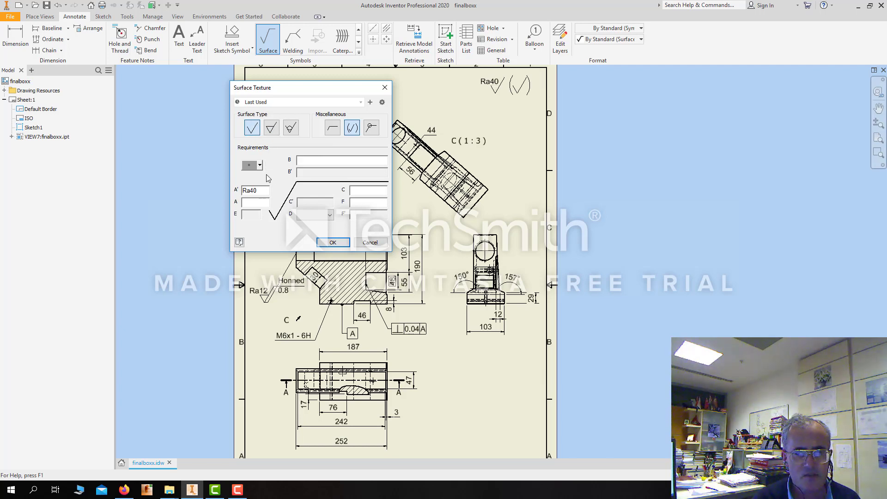
left_click(334, 243)
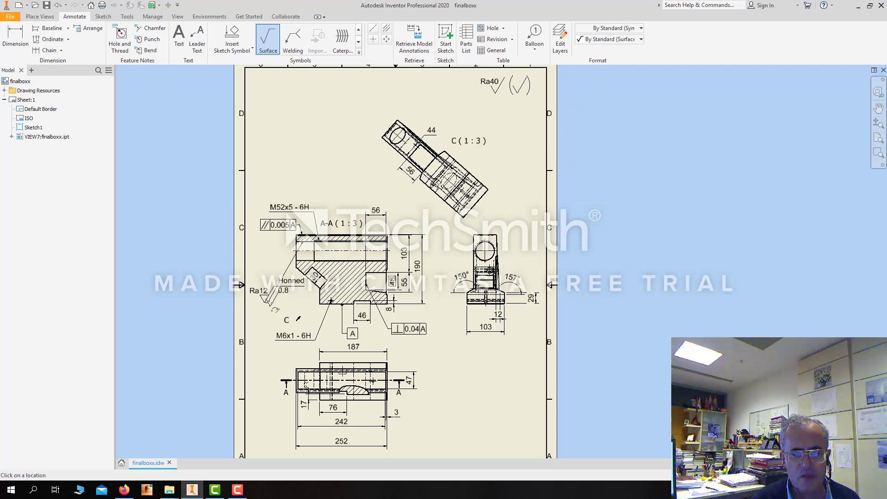
left_click(319, 238)
left_click(315, 212)
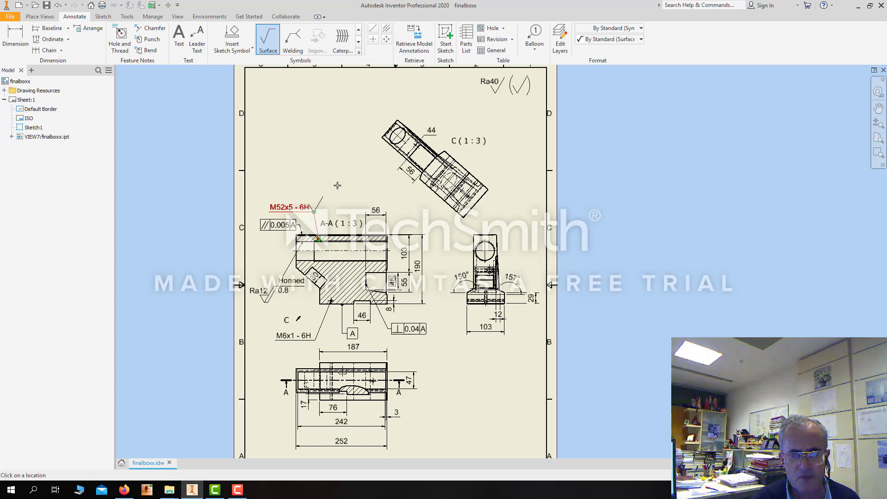
key("Escape")
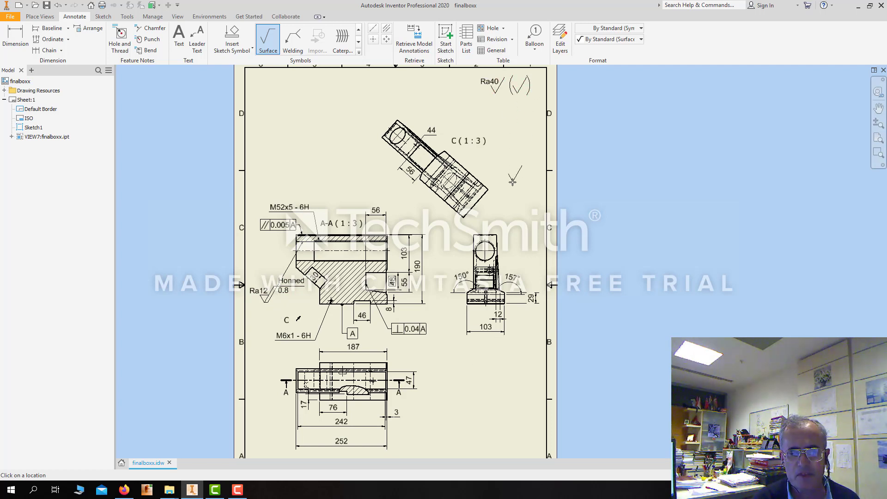
key("Escape")
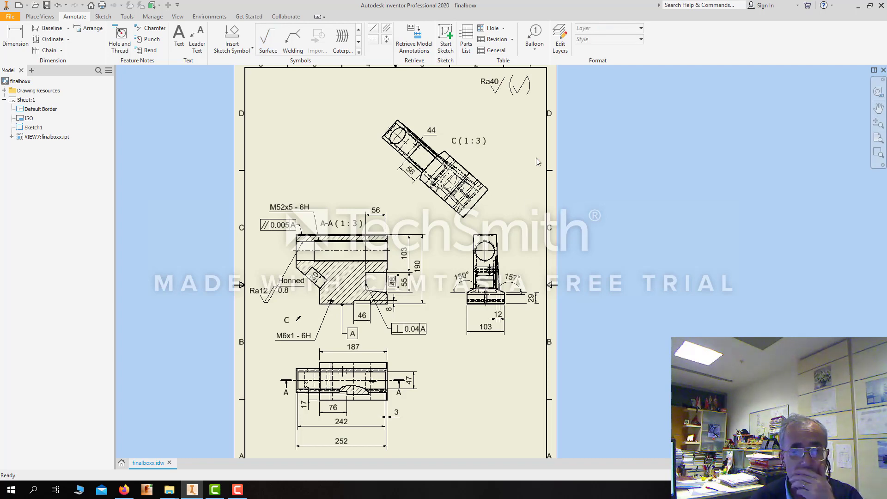
Step: Delete the Ra40 surface texture symbol in the sheet's upper-right corner and the Honned symbol on the section view's bore
key("F2")
left_click_drag(536, 157, 561, 153)
key("Escape")
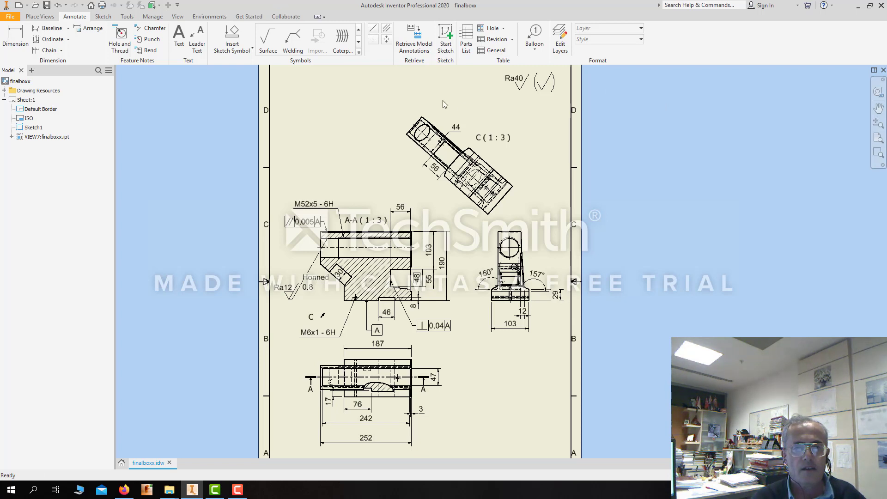
left_click(520, 92)
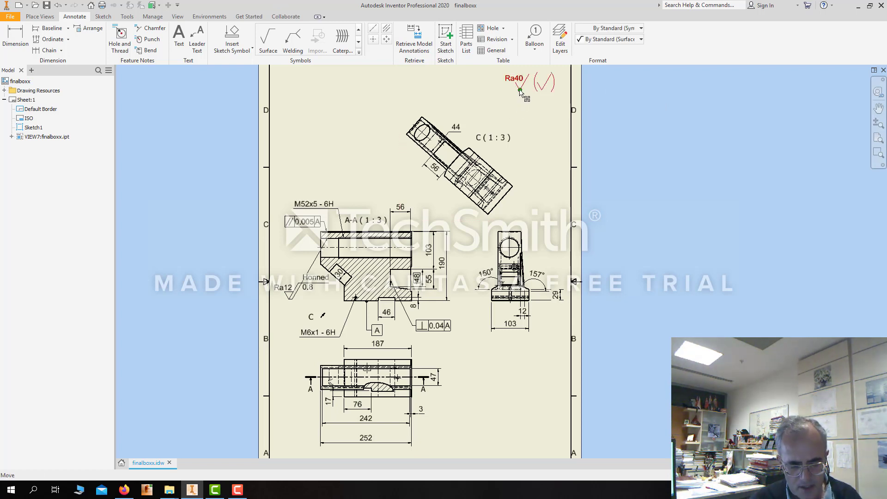
key("Escape")
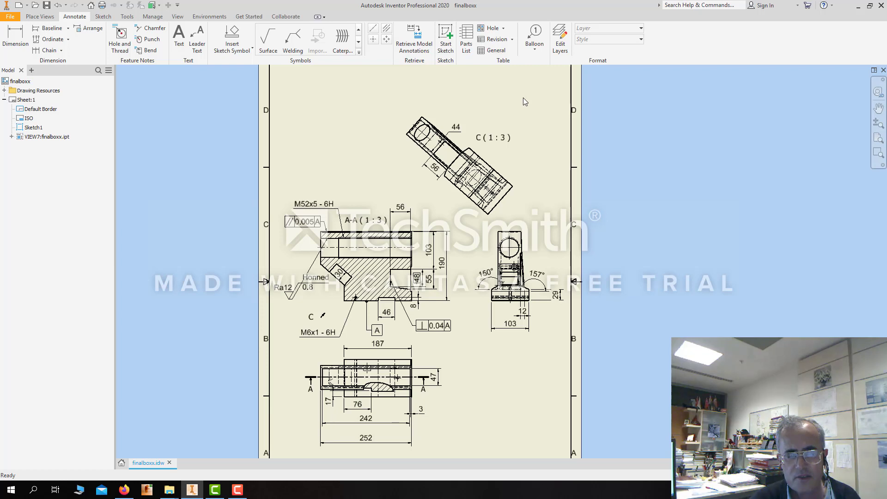
left_click(291, 300)
key("Delete")
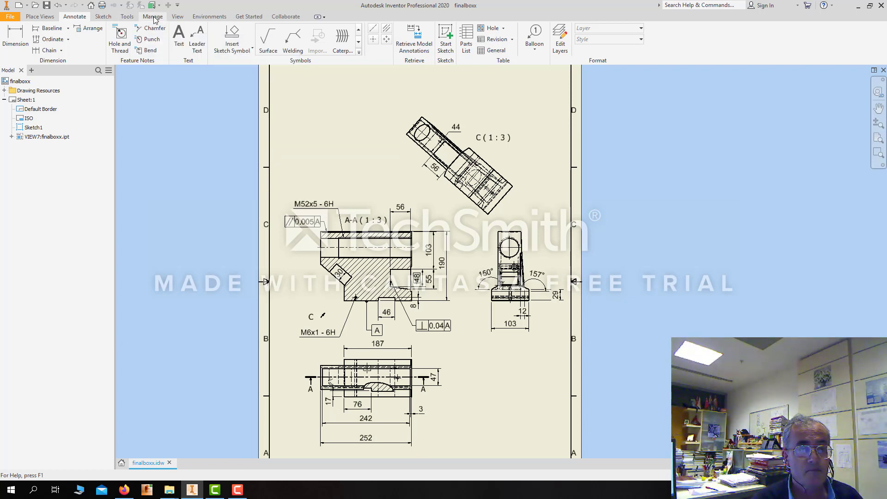
Step: Set the standard reference of the Surface Texture (ISO) style to ISO 1302 - 2002 and save the style
left_click(150, 17)
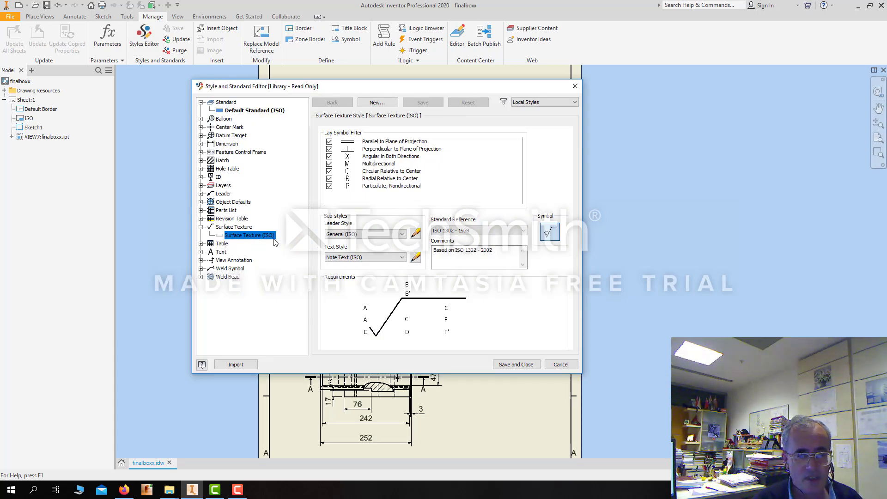
left_click(526, 233)
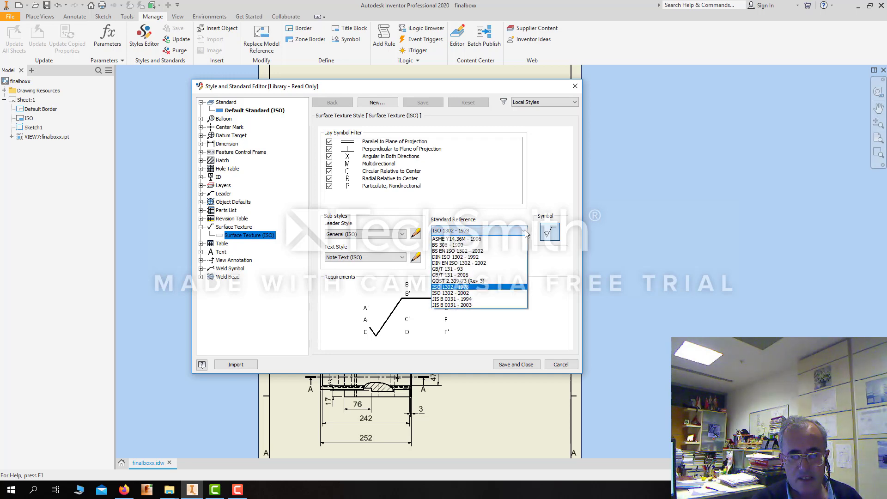
left_click(462, 294)
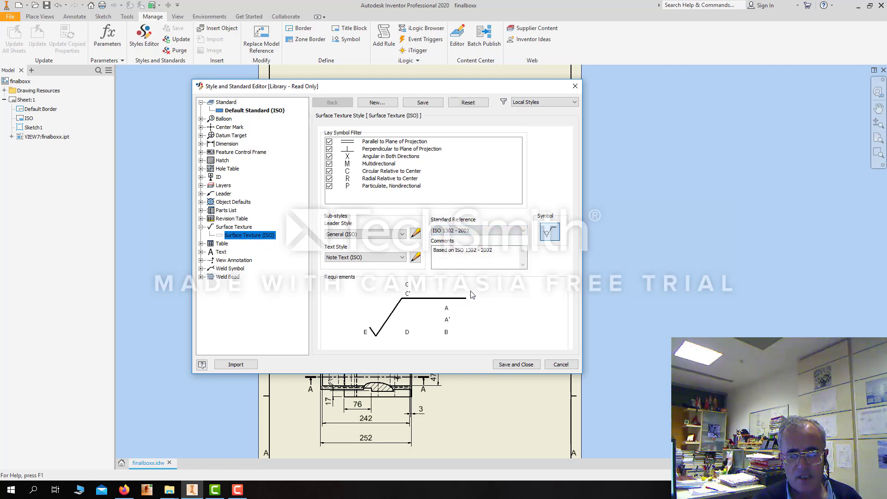
left_click(510, 367)
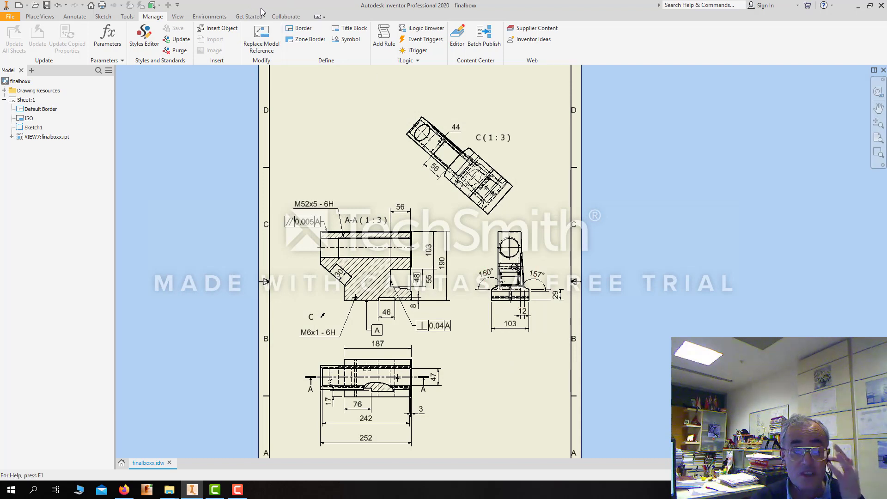
Step: Attach a surface texture symbol with a leader to the lower bore edge in section A-A, placing it outside the view's lower-left side
left_click(73, 17)
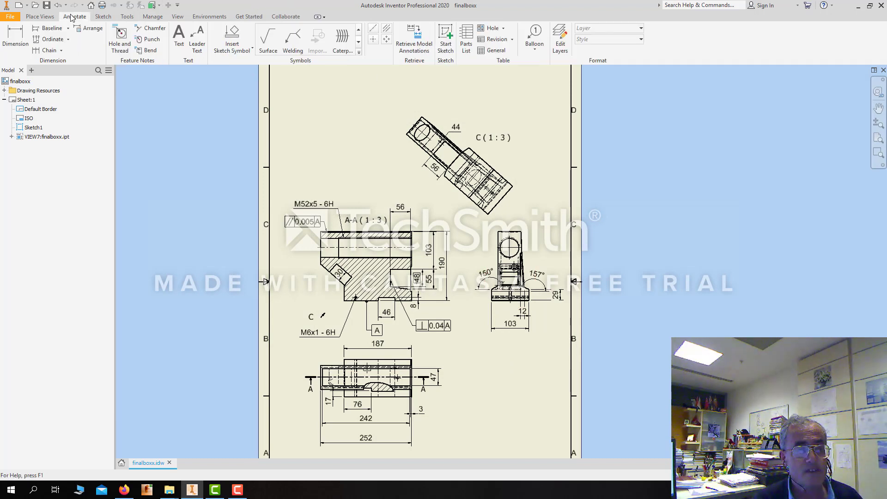
left_click(268, 39)
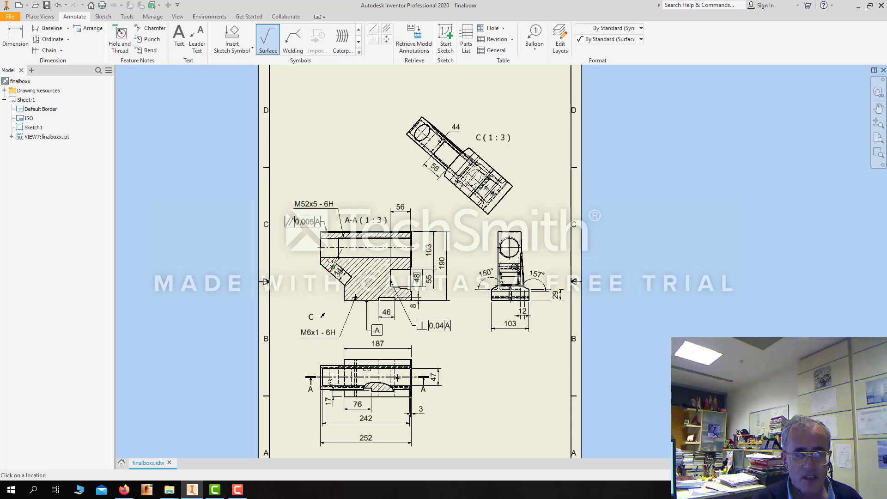
scroll(332, 267, "up", 3)
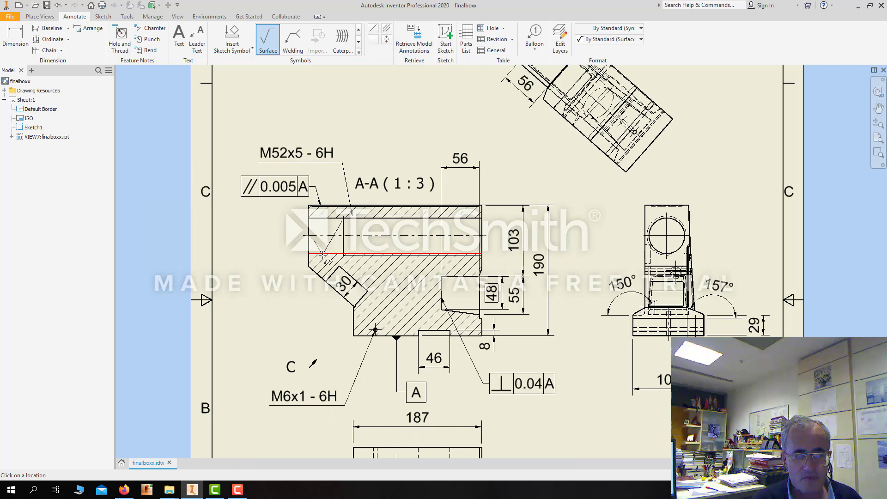
left_click(323, 255)
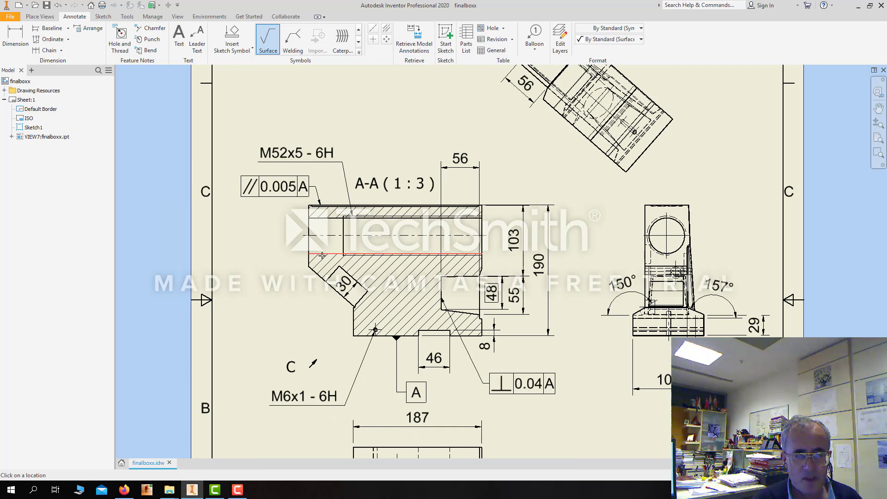
right_click(237, 341)
left_click(283, 341)
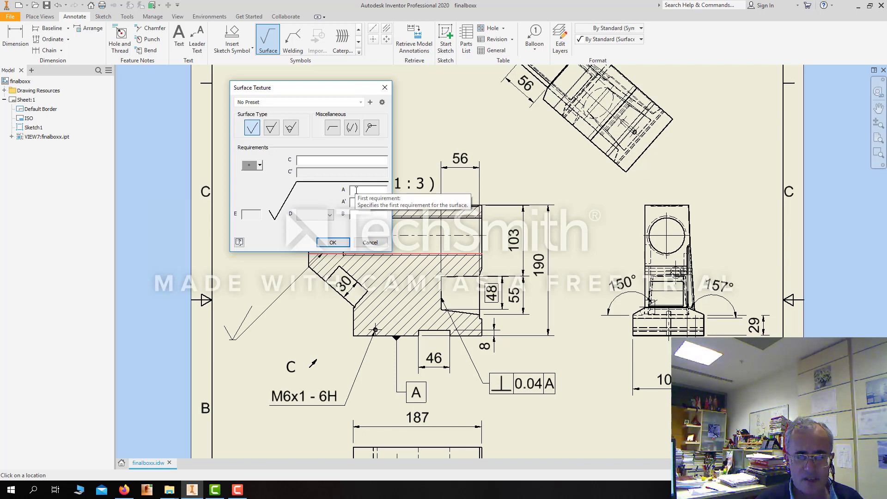
Step: Set the bore symbol's requirement A to Ra12 and requirement A' to 0.8
left_click(356, 191)
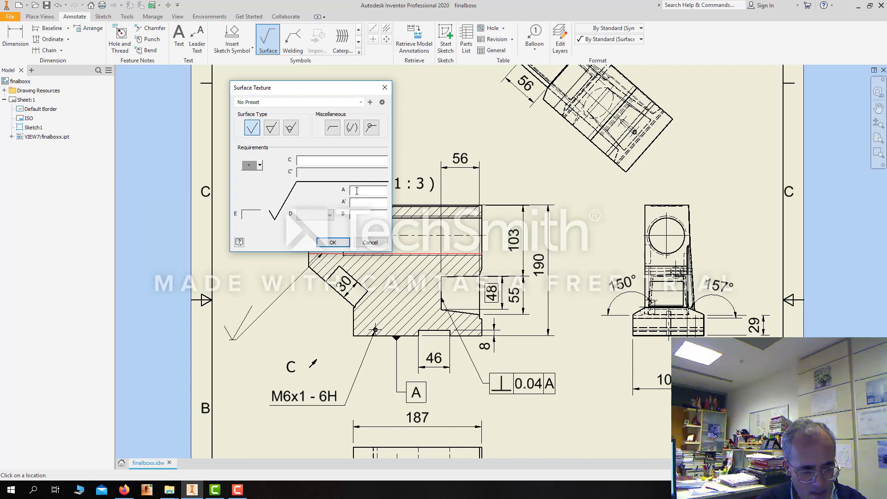
type("R")
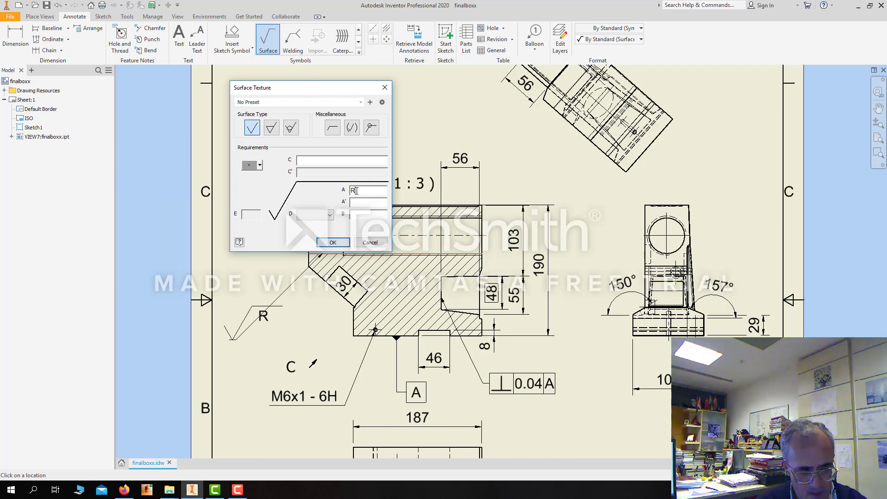
type("a")
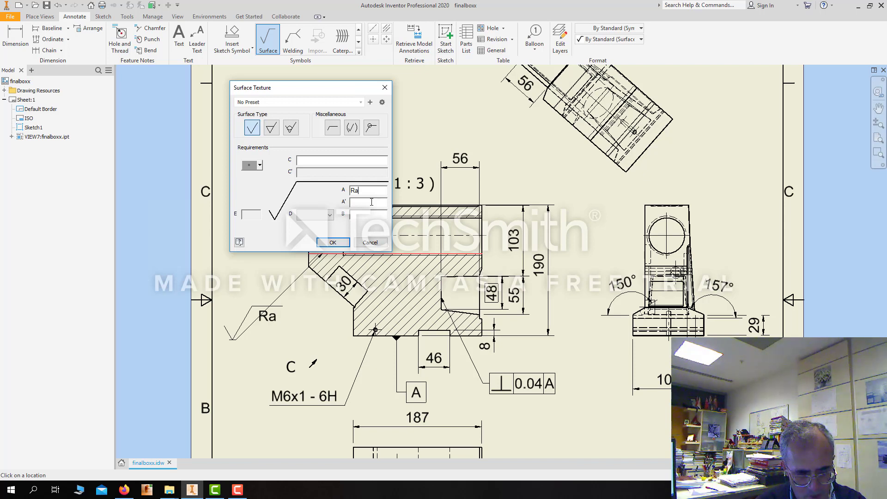
type("12")
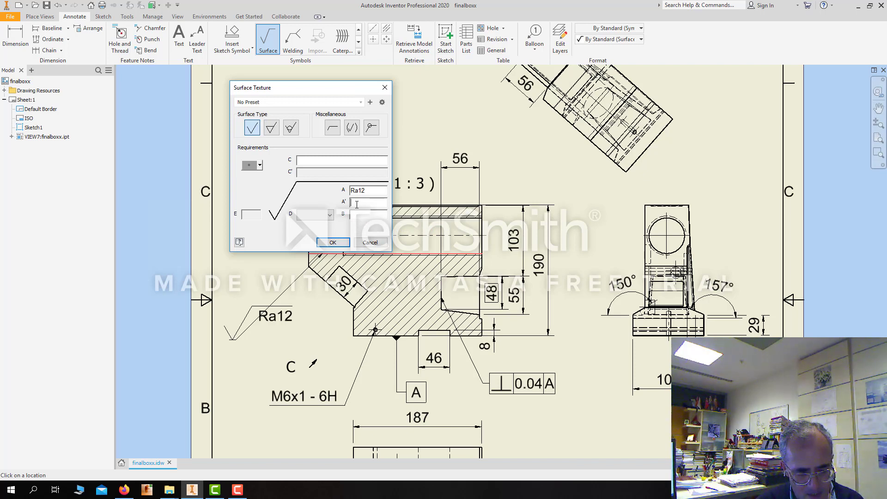
type("0.8")
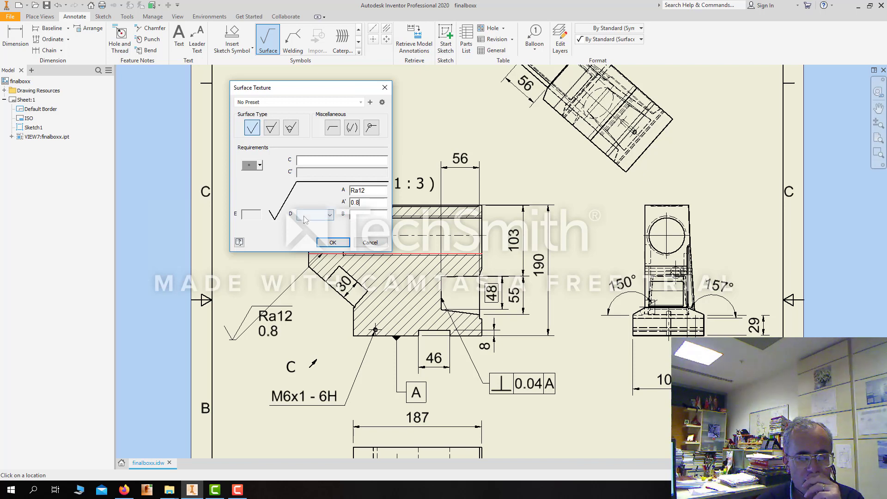
Step: Apply the material-removal-required surface type to the bore symbol and set its machining allowance E to 0.5
left_click(271, 129)
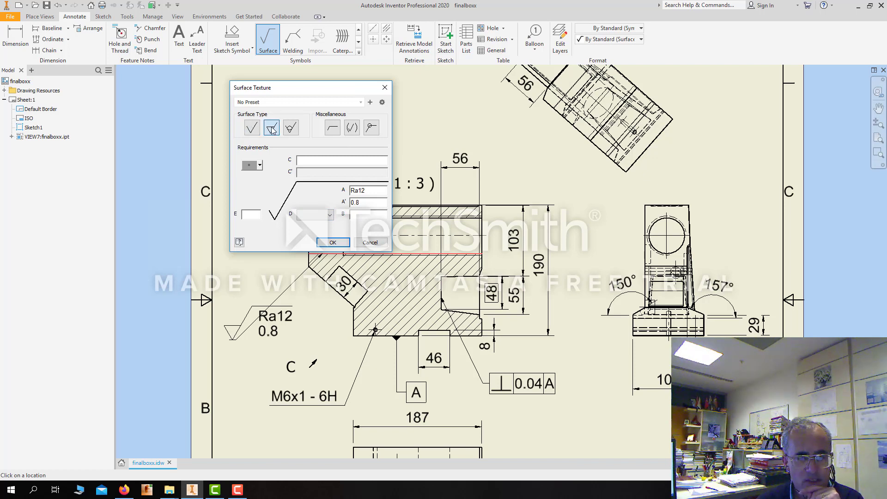
left_click(256, 215)
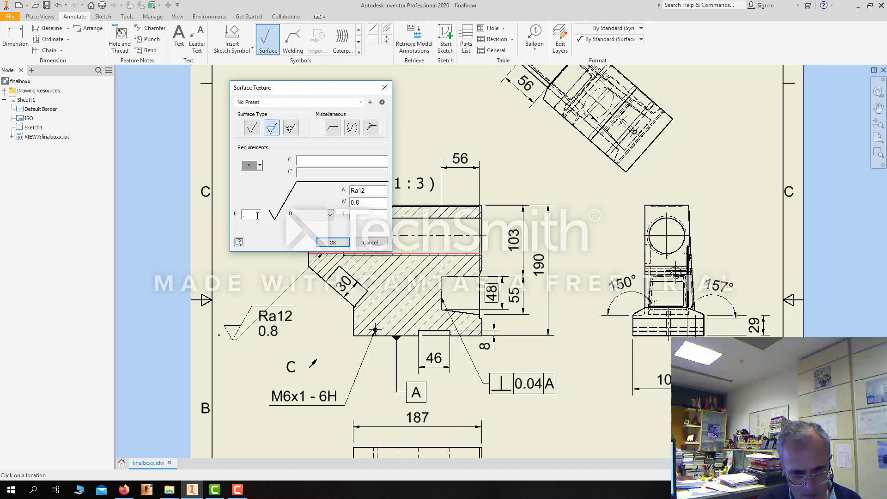
type("0")
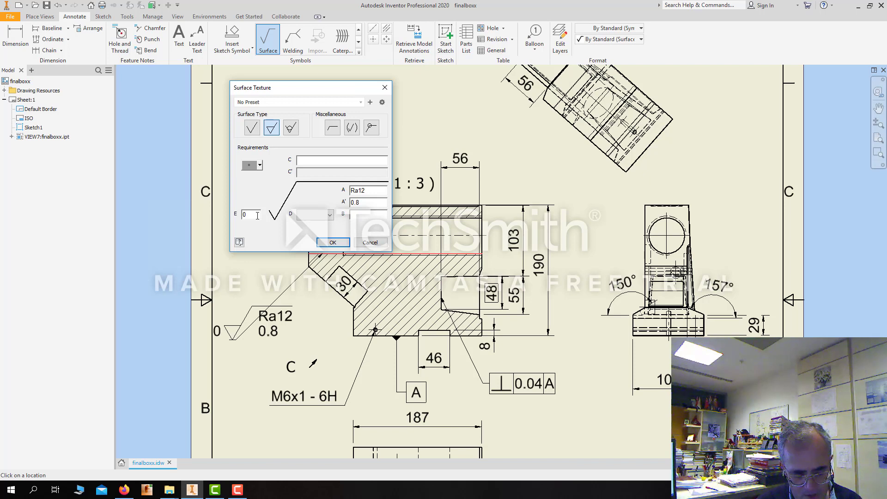
type(".5")
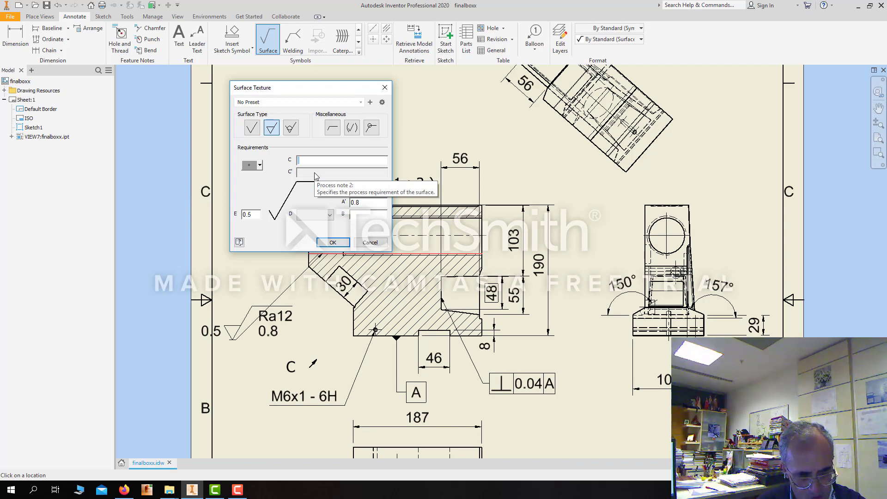
Step: Enter Honned as process note C and accept the bore's surface texture symbol
type("Honne")
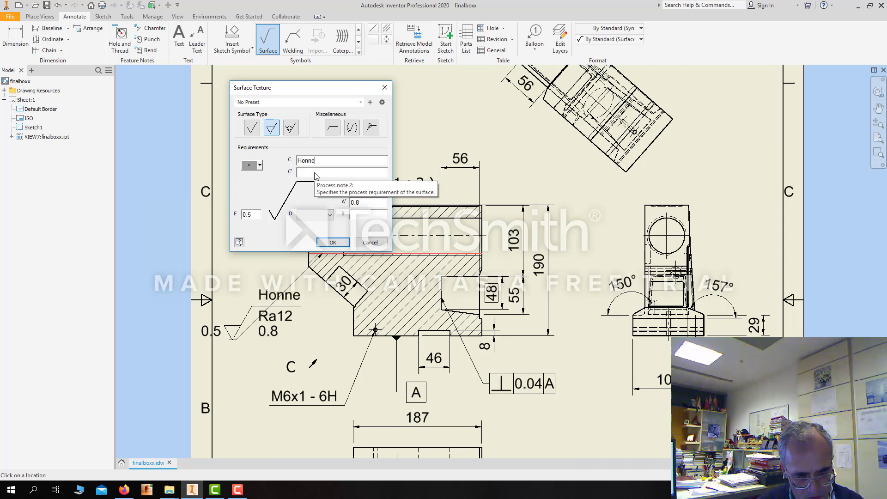
type("d")
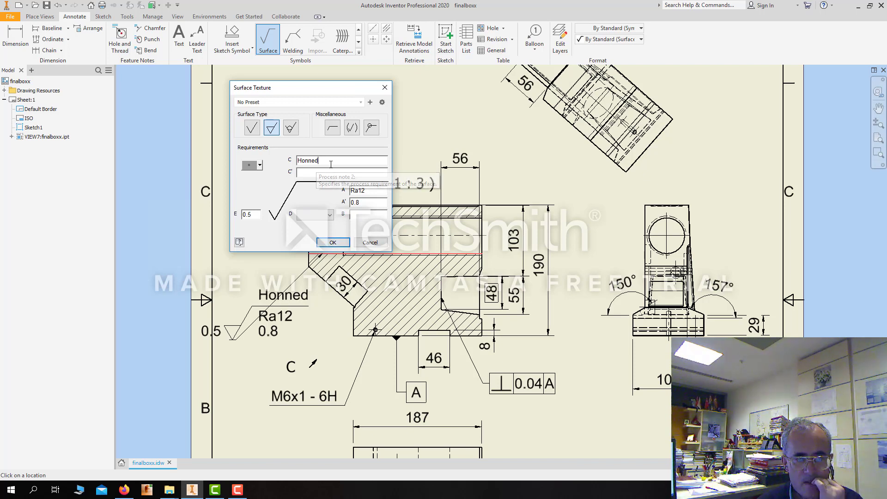
left_click(339, 244)
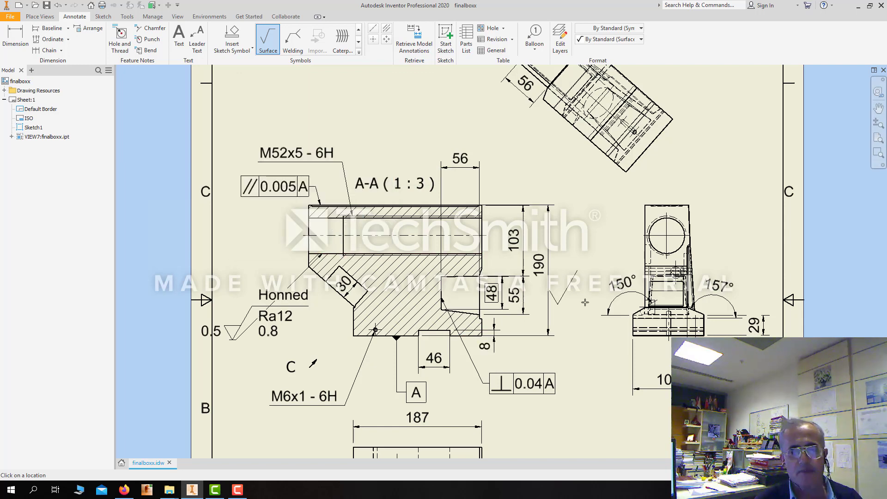
Step: Place a leaderless surface texture symbol above the rounds and fillets note and add the parenthesised majority symbol
scroll(626, 291, "down", 4)
scroll(518, 309, "up", 3)
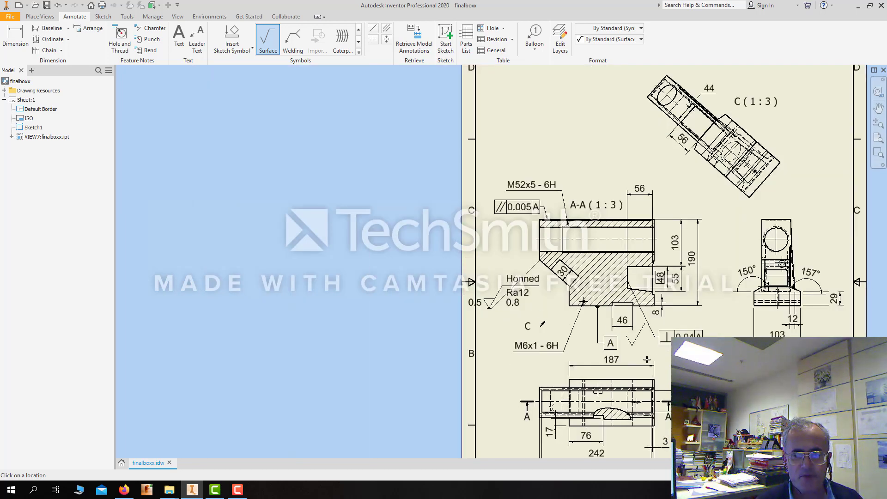
mouse_move(647, 389)
middle_mouse_down()
mouse_move(538, 291)
mouse_move(463, 299)
middle_mouse_up()
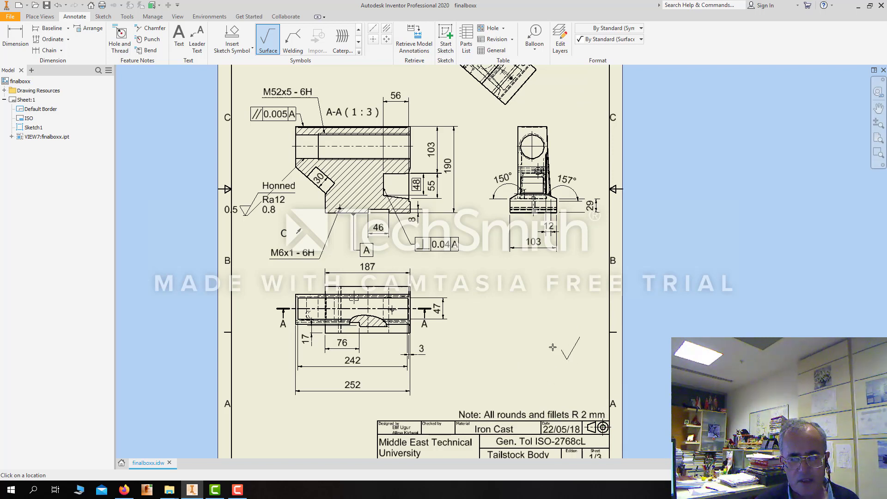
left_click(525, 383)
right_click(526, 383)
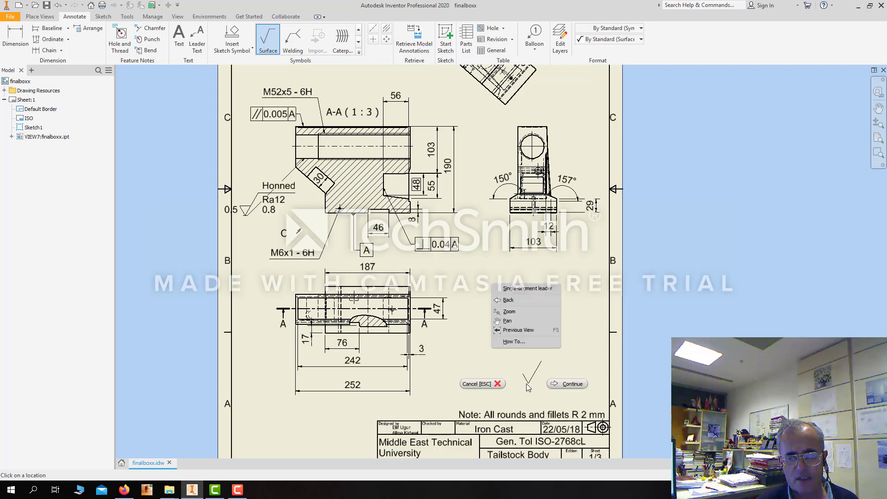
left_click(563, 387)
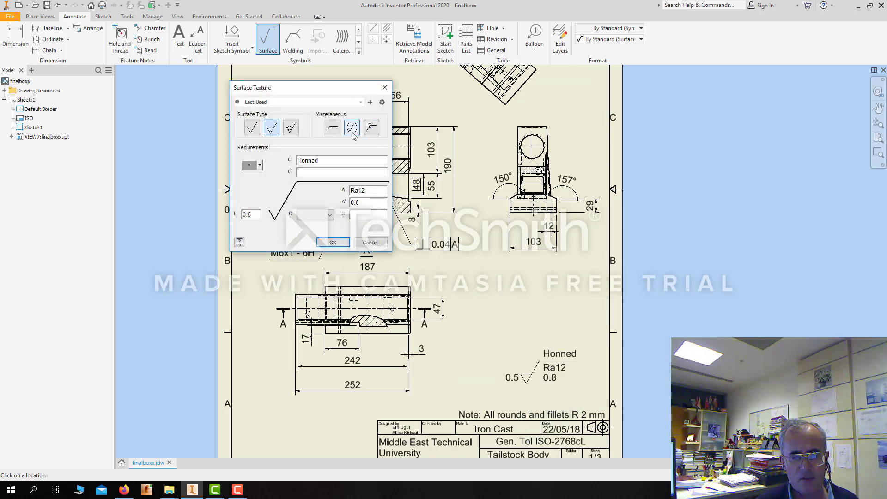
left_click(353, 131)
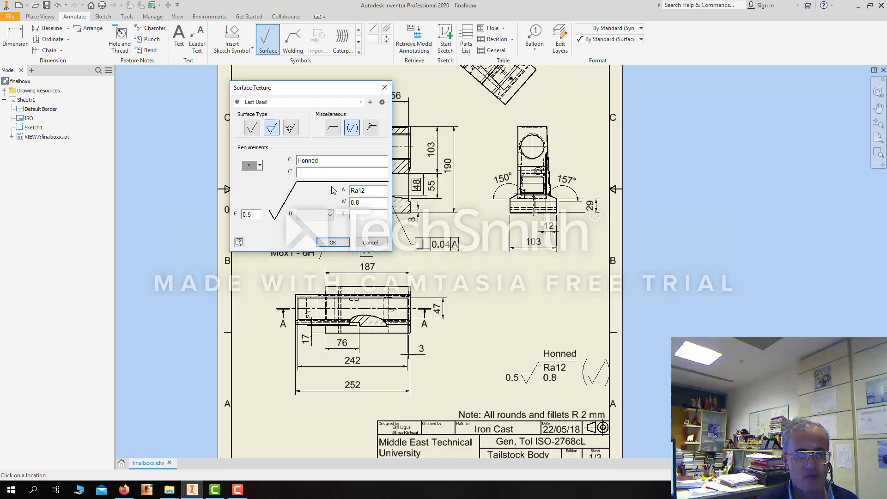
Step: Set the general symbol's requirement A to Ra40 and clear its requirement A' and machining allowance E
left_click_drag(368, 190, 361, 190)
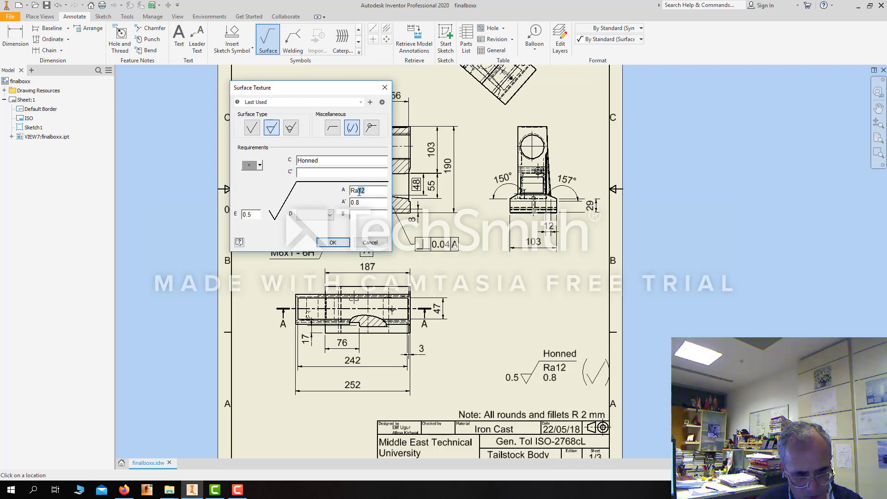
type("40")
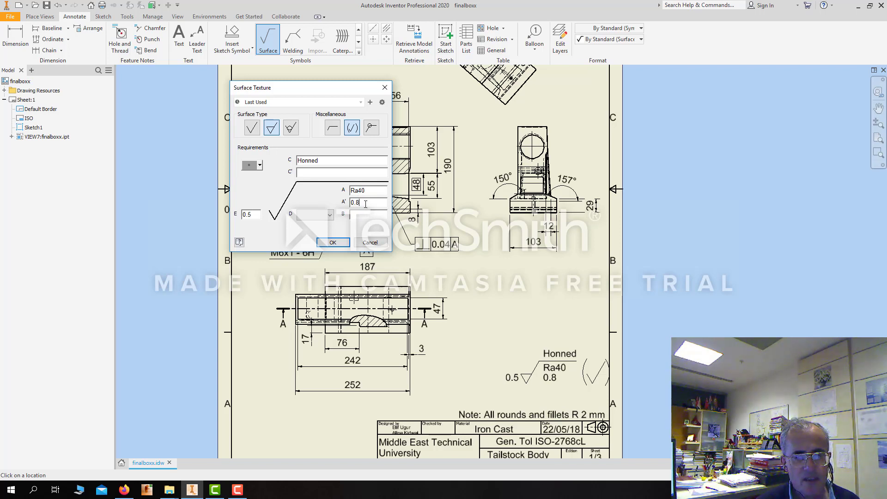
left_click_drag(365, 204, 330, 196)
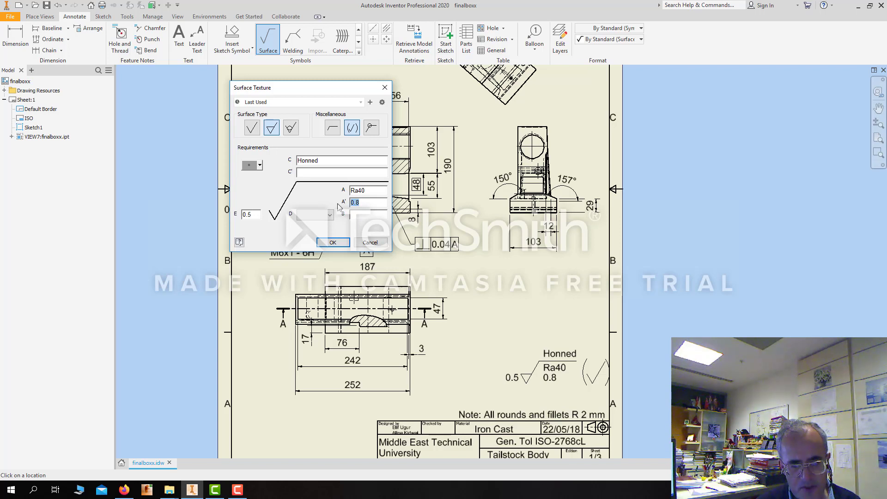
key("Delete")
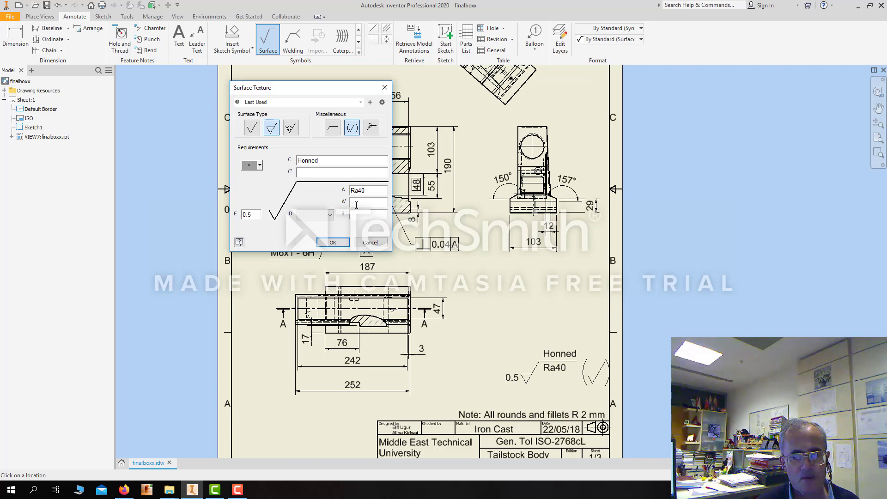
double_click(250, 215)
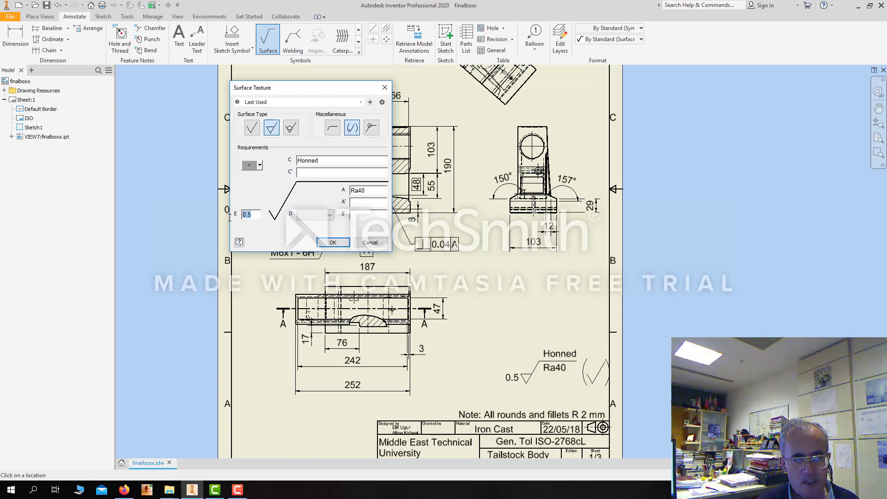
key("Delete")
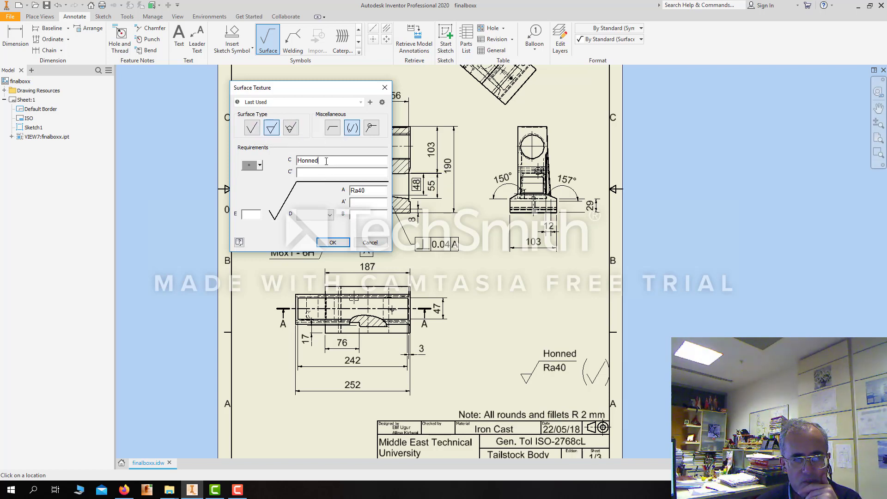
Step: Apply the basic surface type to the general symbol, clear its process note C and accept the symbol
left_click(280, 160)
left_click(252, 128)
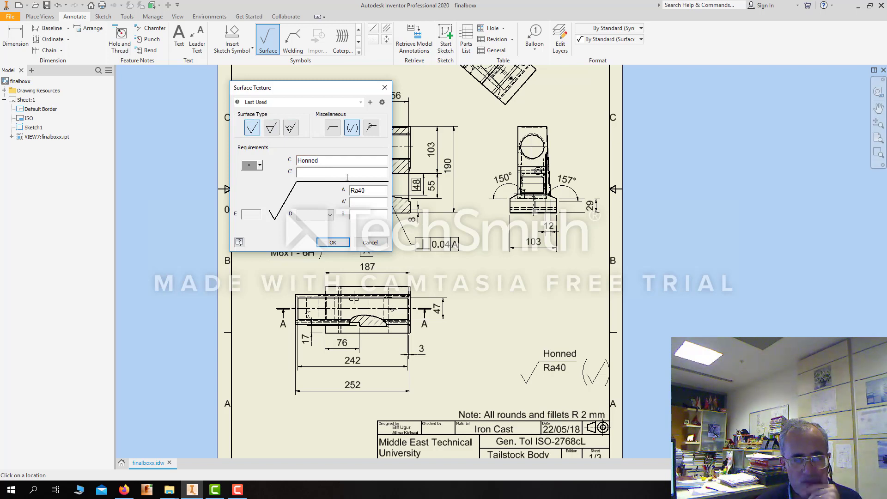
double_click(326, 161)
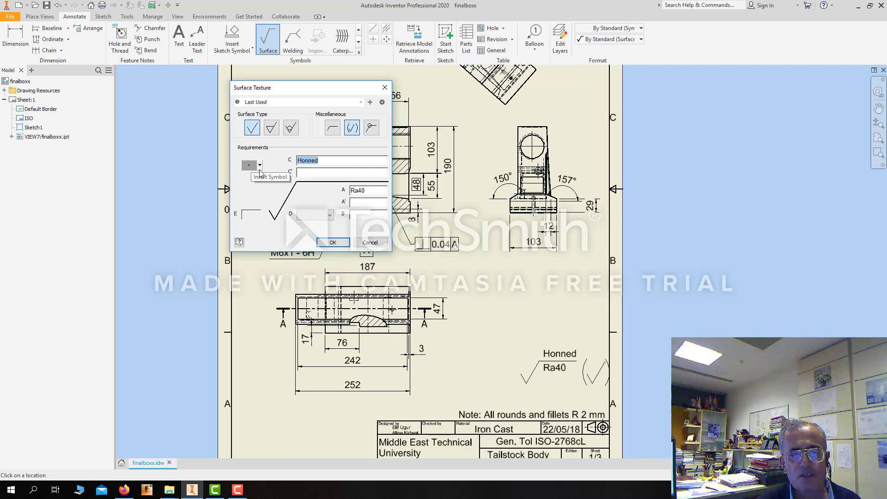
key("Delete")
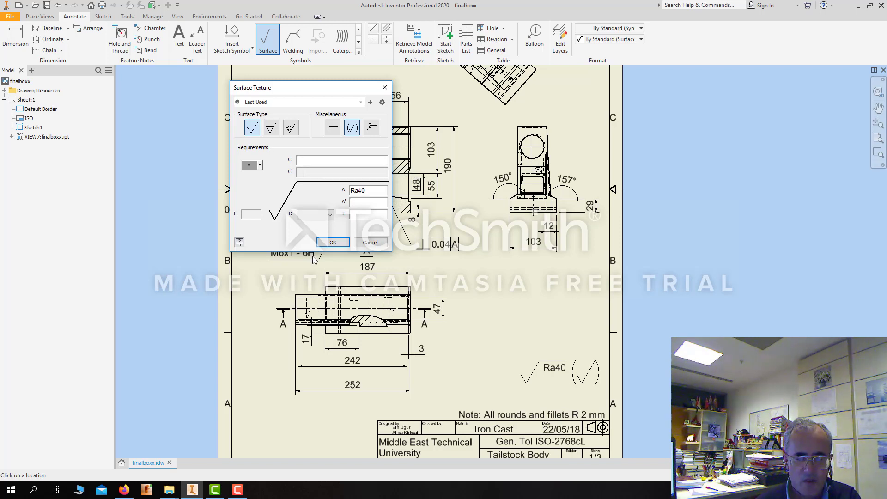
left_click(337, 240)
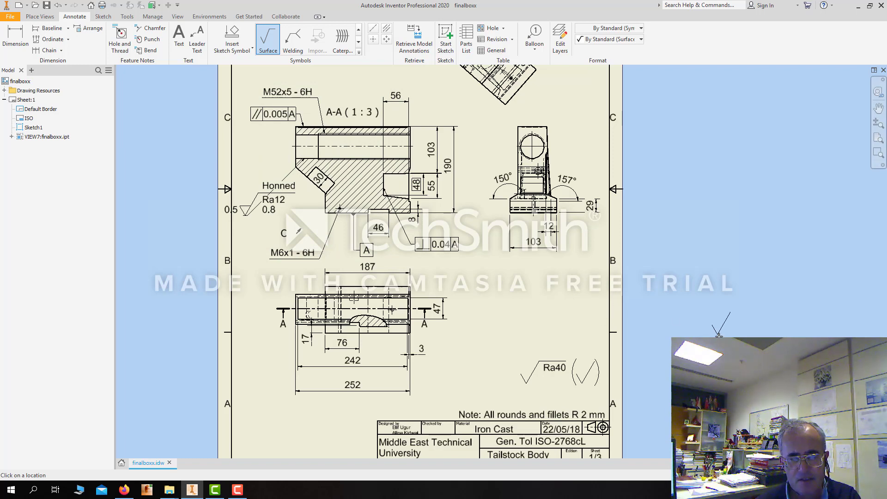
Step: Review the sheet, examining the bore's honed surface texture callout and the general symbol above the rounds and fillets note
scroll(719, 334, "up", 2)
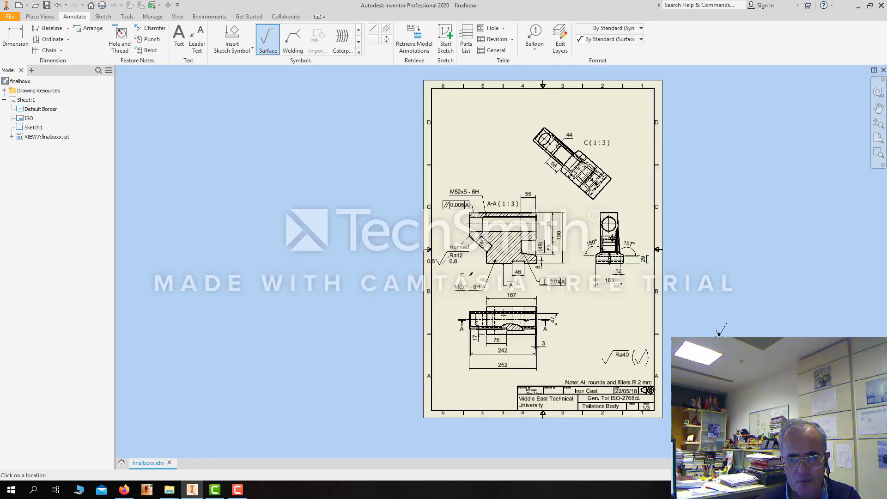
scroll(720, 334, "down", 3)
scroll(722, 334, "up", 3)
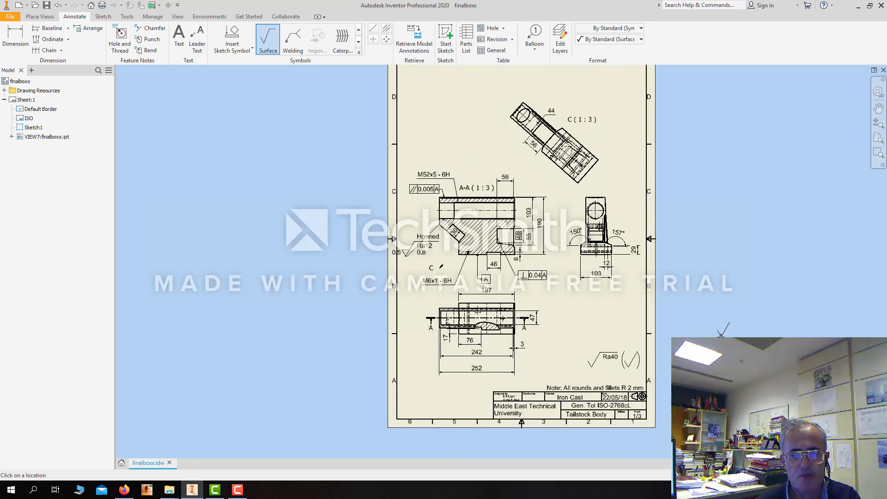
middle_click_drag(725, 332, 640, 347)
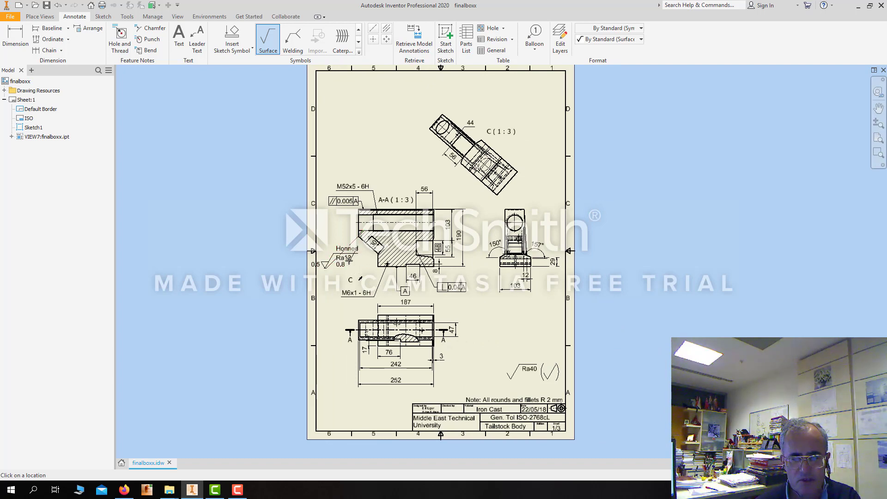
scroll(353, 259, "up", 3)
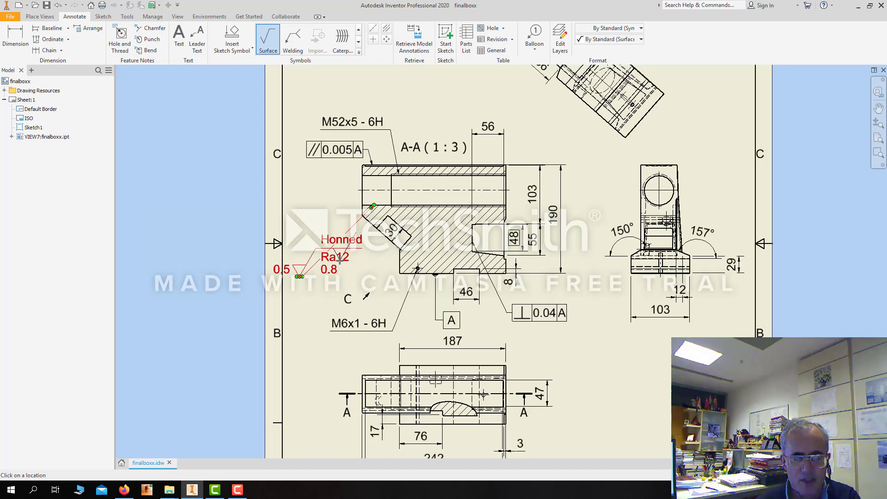
scroll(418, 294, "up", 5)
scroll(411, 201, "down", 2)
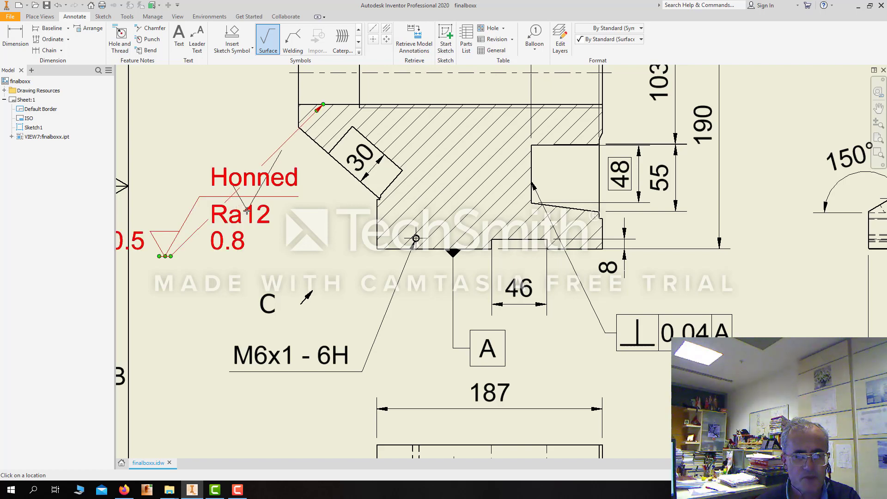
left_click(208, 210)
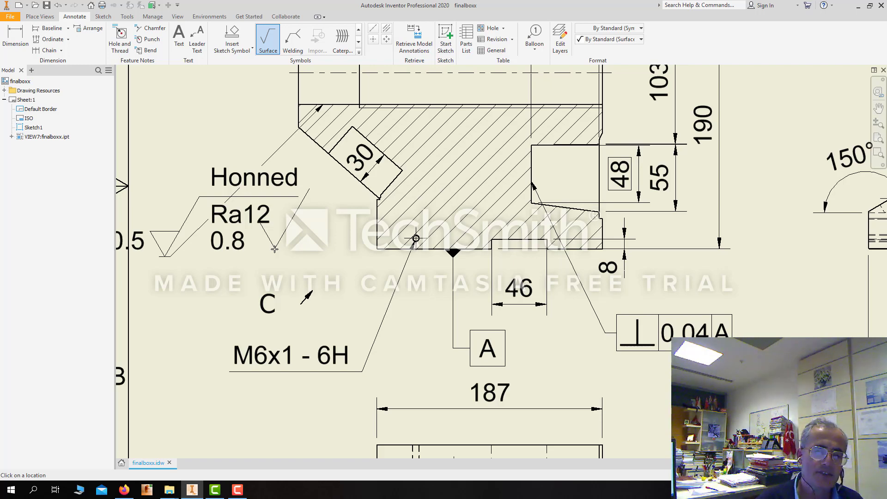
scroll(447, 296, "down", 5)
middle_click_drag(561, 313, 542, 330)
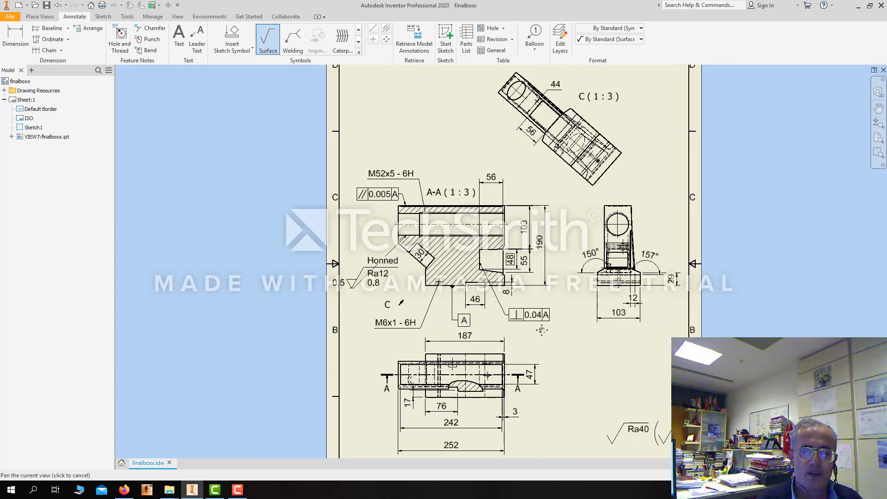
scroll(541, 330, "down", 3)
scroll(487, 305, "down", 2)
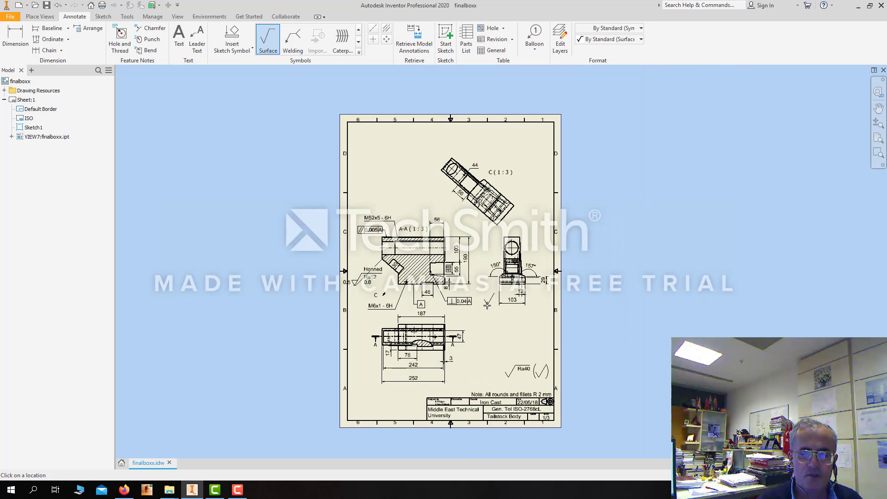
scroll(487, 305, "up", 3)
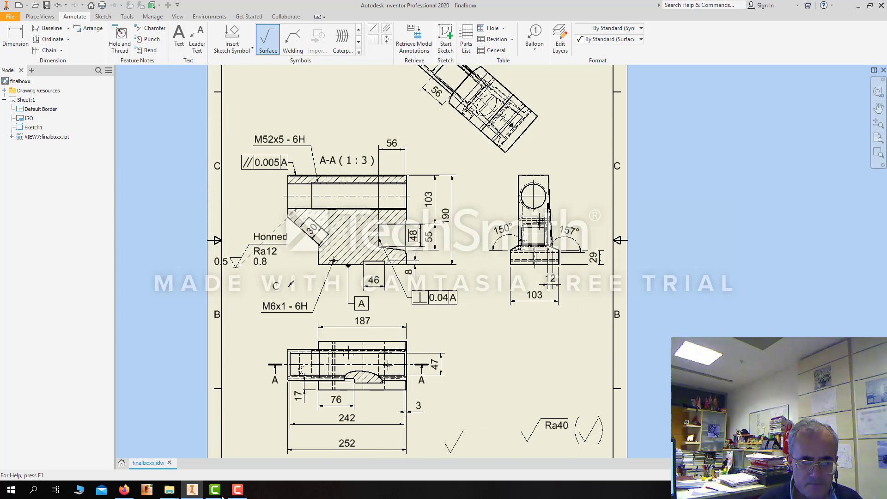
left_click(237, 489)
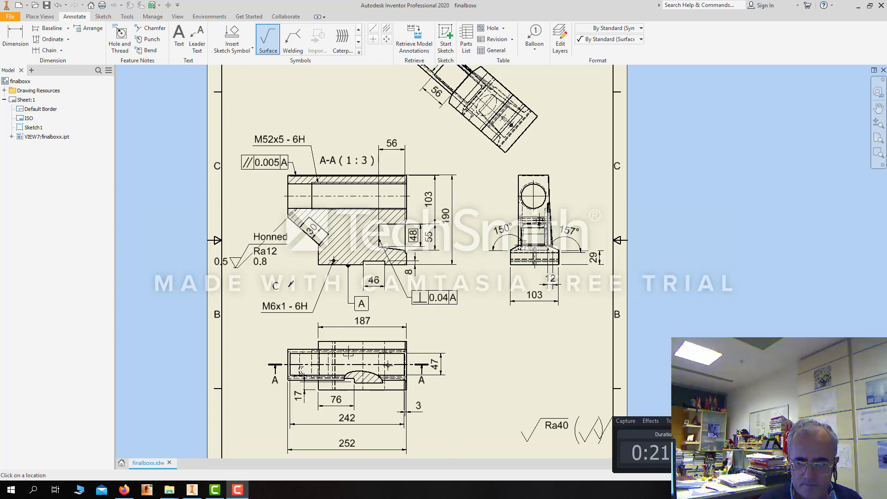